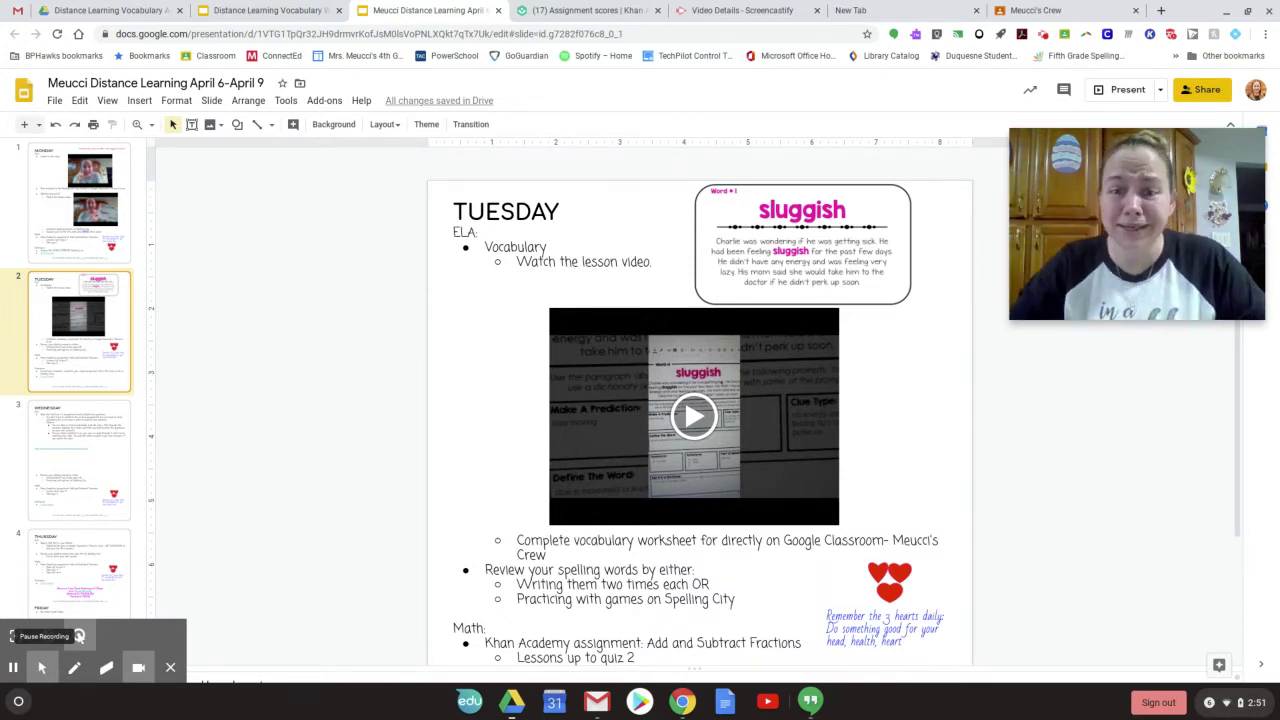
# Switch to Google Classroom and view the "Tuesday, April 7- Vocabulary Activity" assignment's instructions and attached slides file.
pyautogui.click(87, 640)
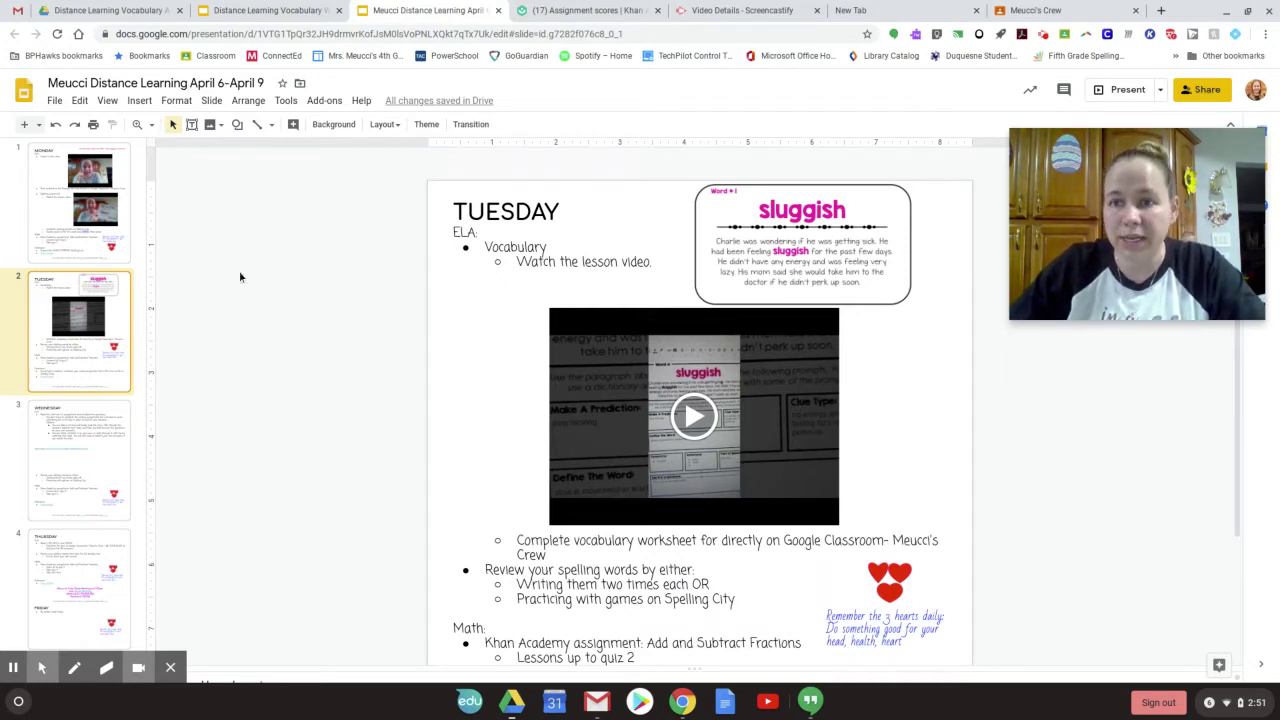
pyautogui.click(1079, 9)
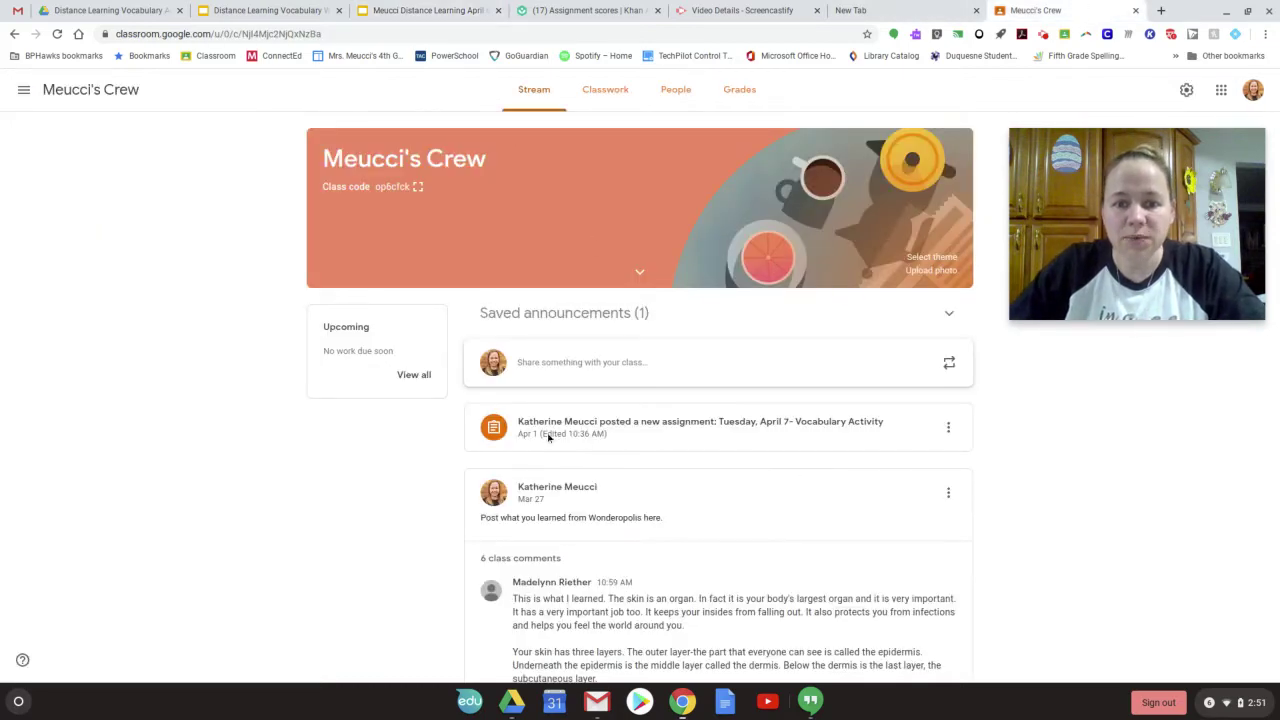
pyautogui.click(795, 425)
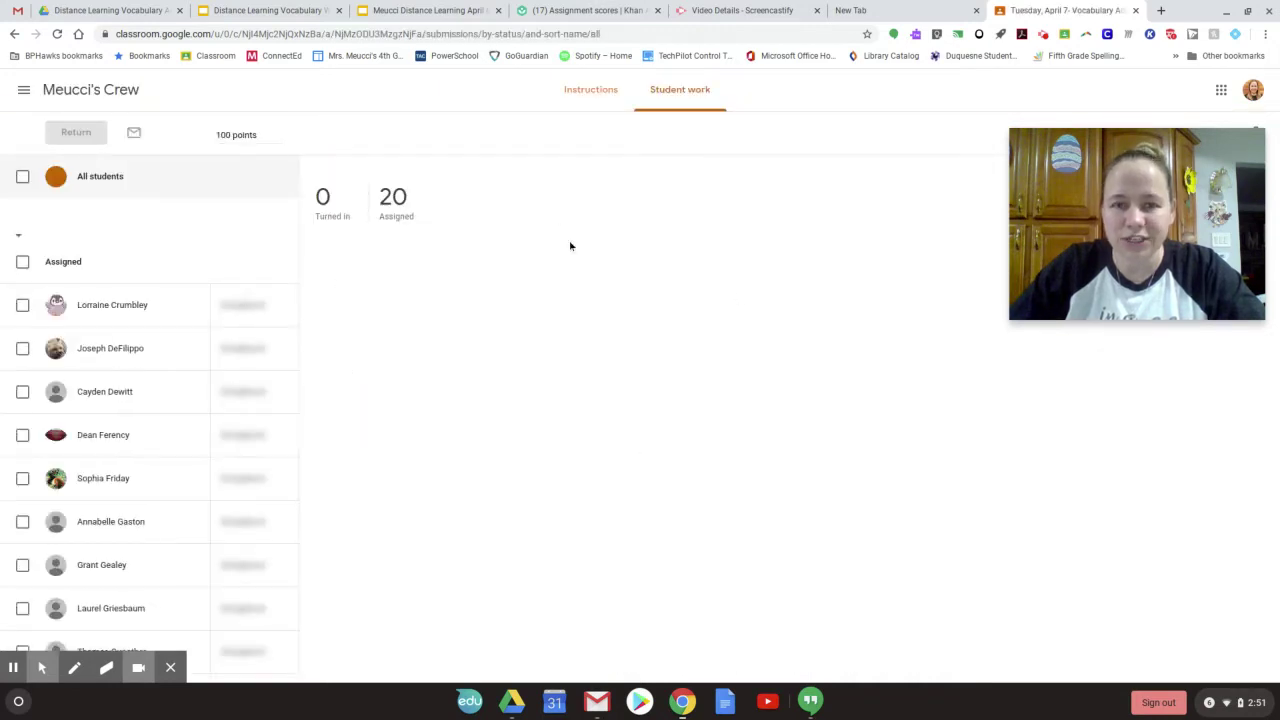
pyautogui.click(592, 91)
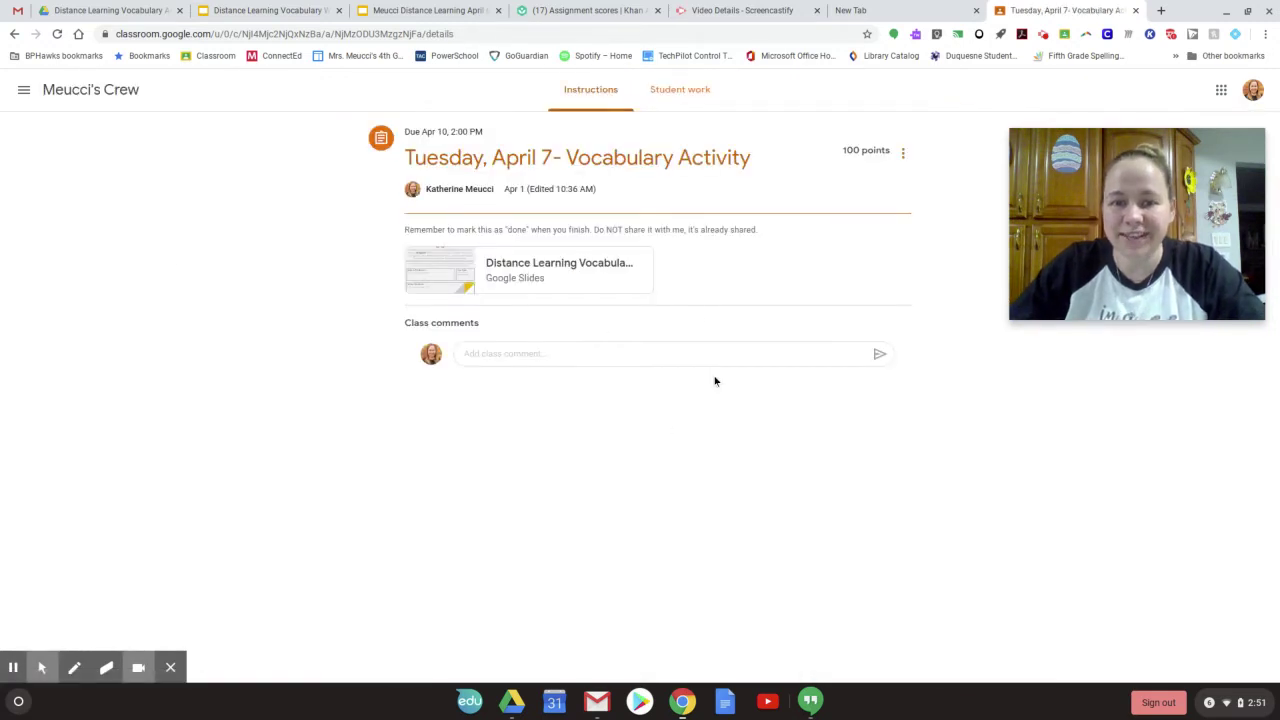
pyautogui.click(560, 266)
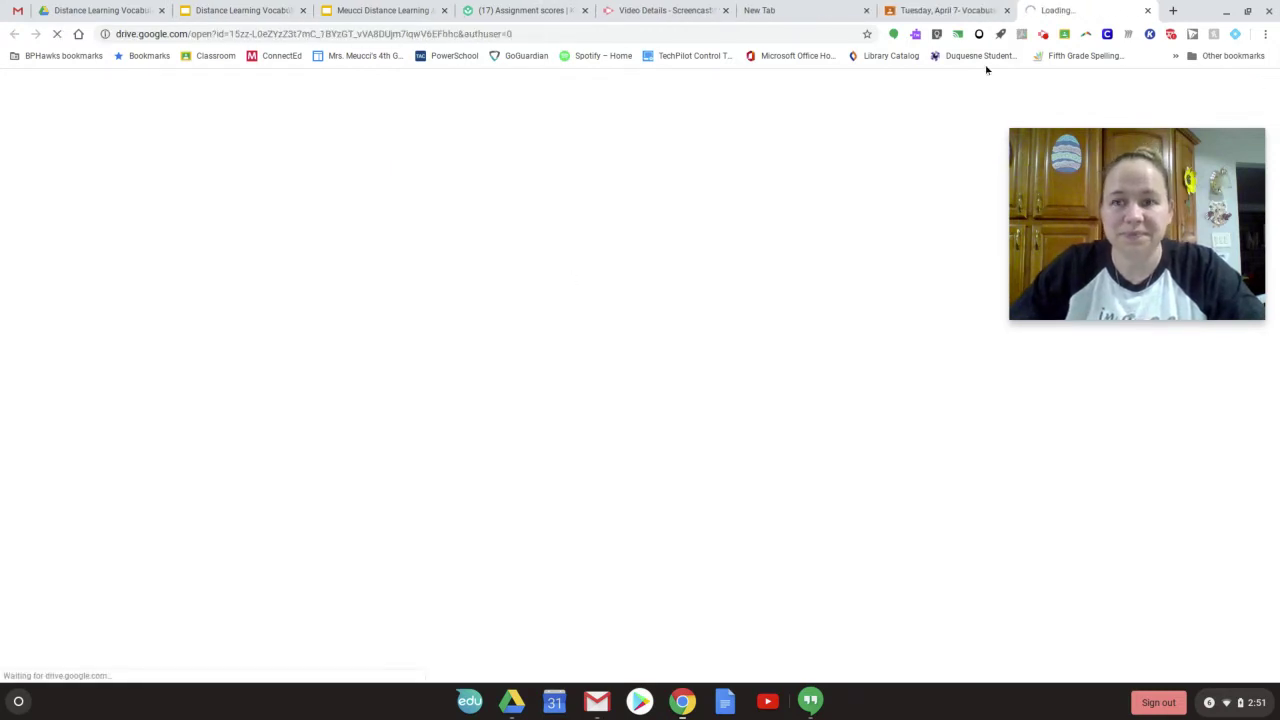
pyautogui.click(1145, 10)
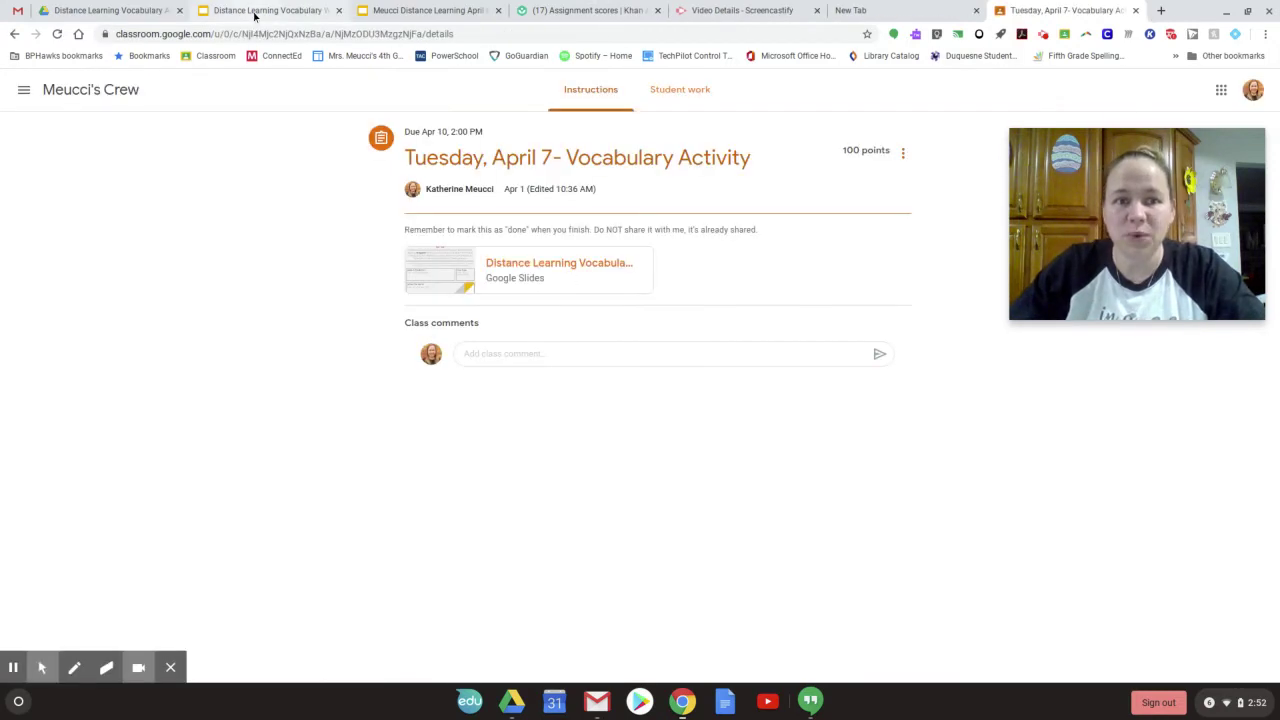
# In the Distance Learning Vocabulary Word 1 presentation, replace the Make A Prediction placeholder with "no enery and lazy".
pyautogui.click(254, 14)
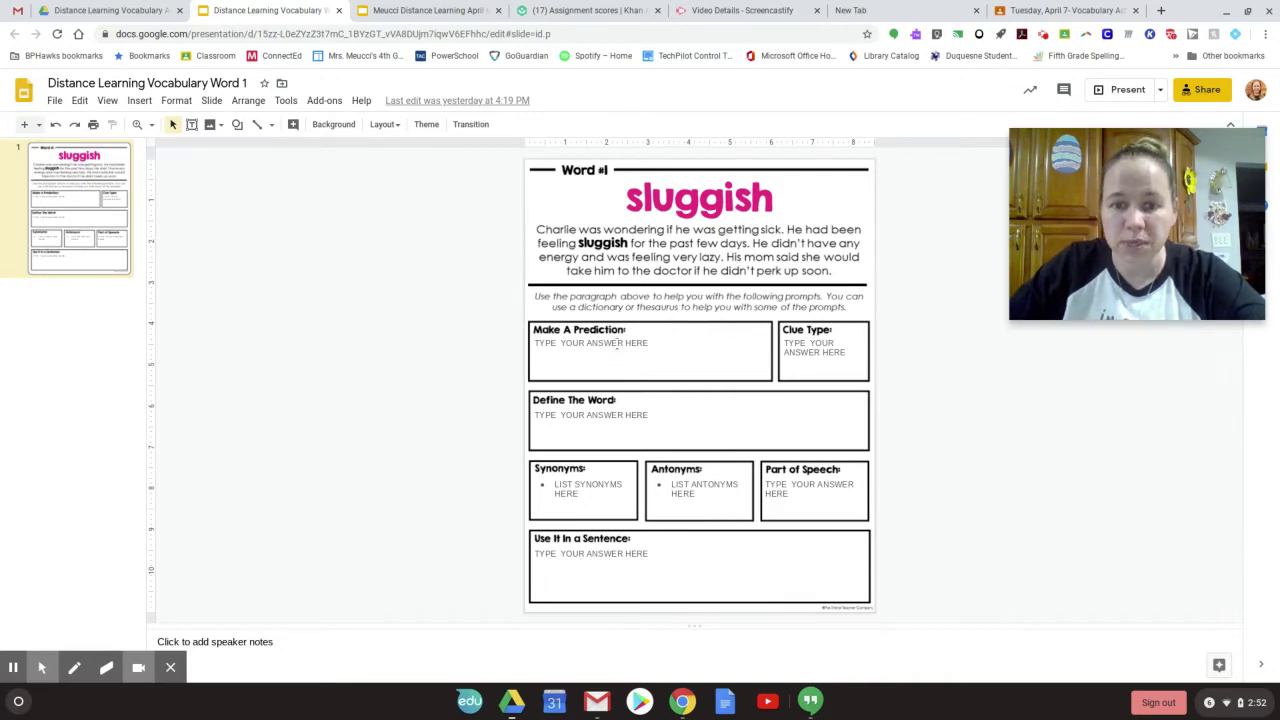
pyautogui.click(657, 347)
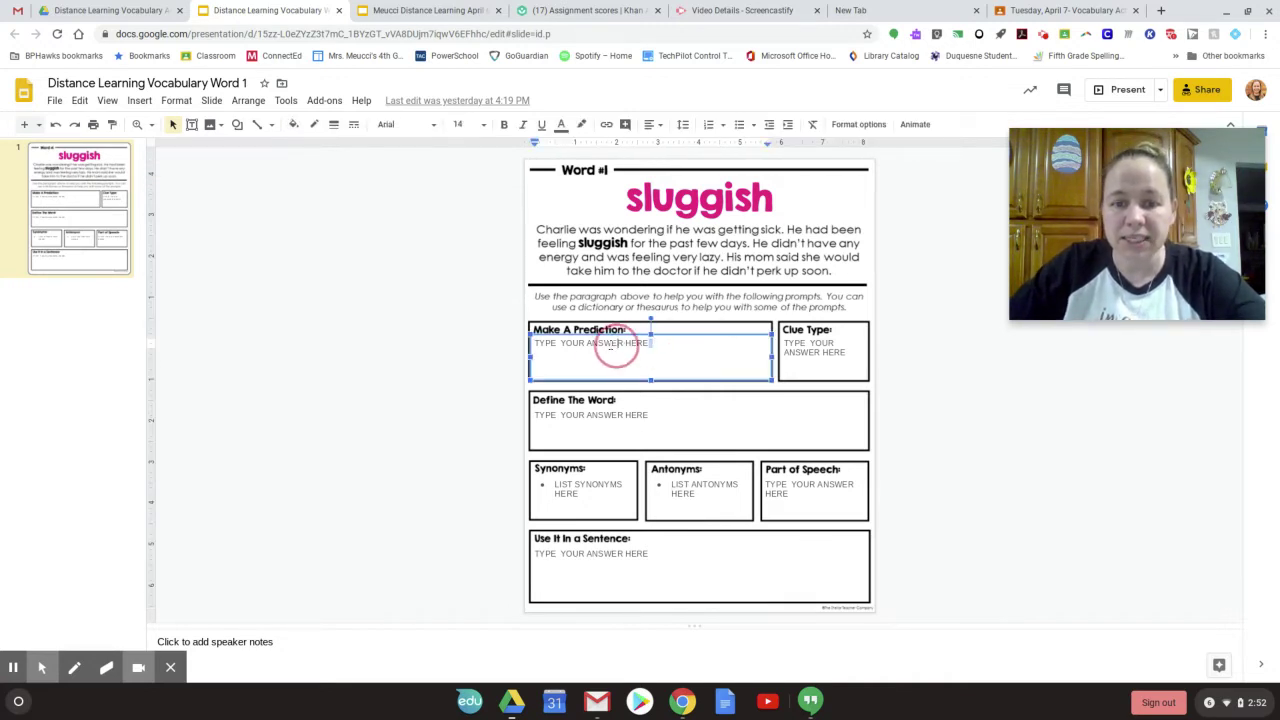
pyautogui.press('Return')
pyautogui.click(638, 350)
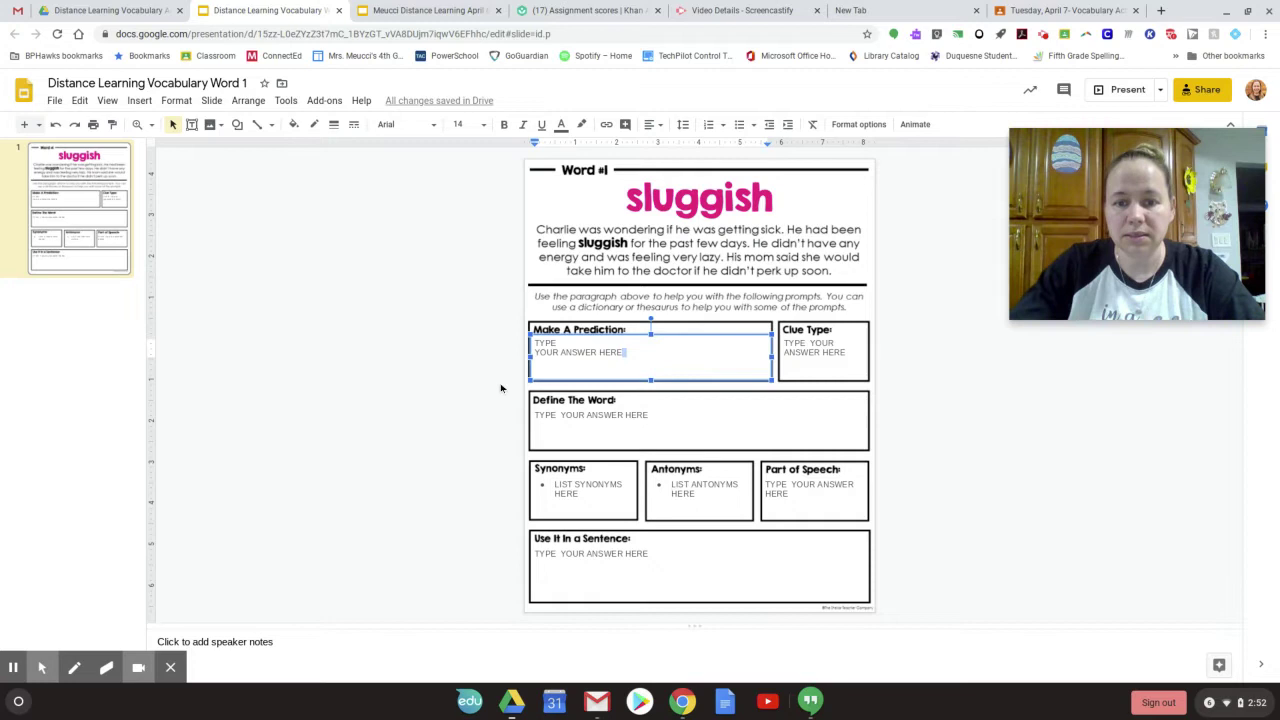
pyautogui.click(592, 352)
pyautogui.doubleClick(586, 350)
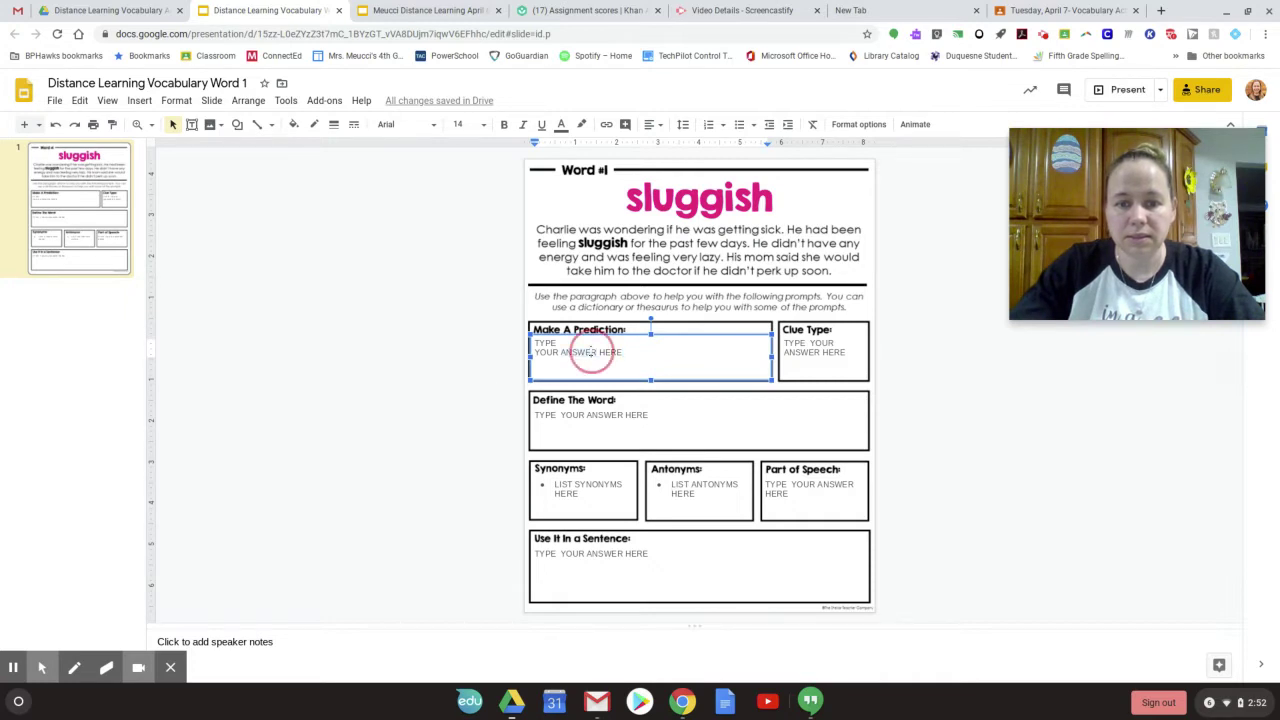
pyautogui.click(619, 352)
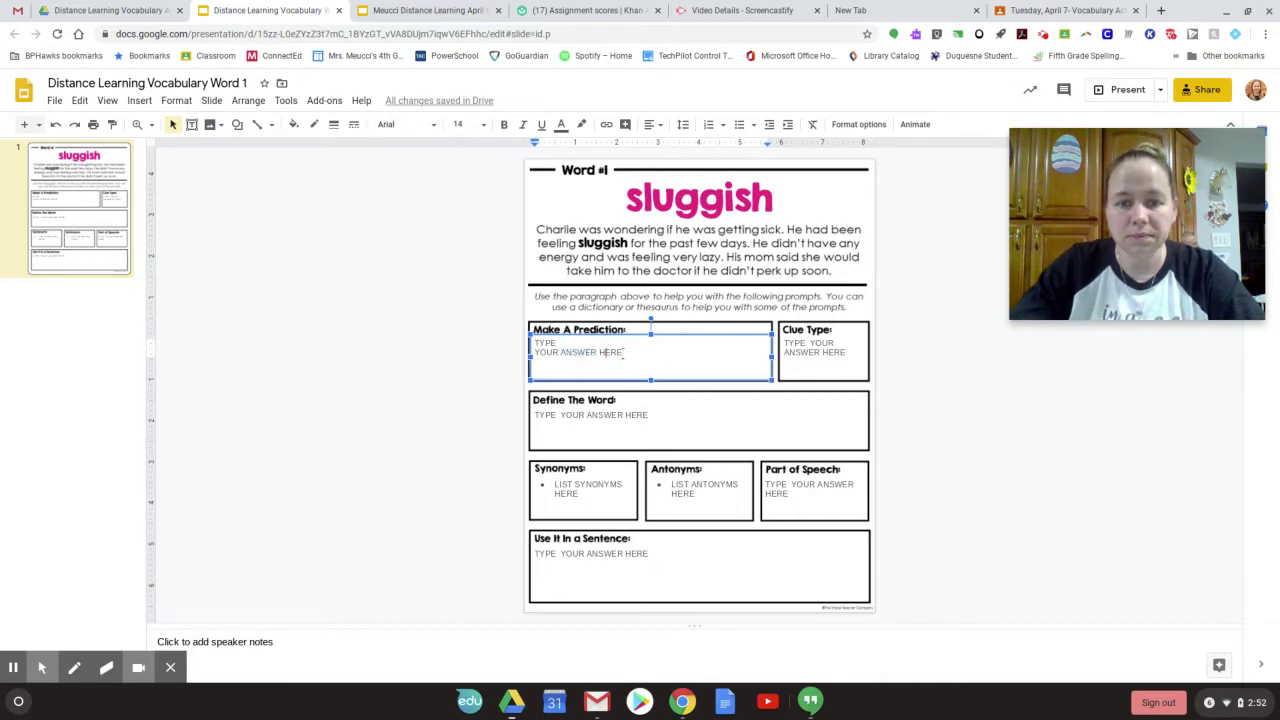
pyautogui.doubleClick(612, 352)
pyautogui.press('BackSpace')
pyautogui.press('BackSpace')
pyautogui.press('BackSpace')
pyautogui.press('BackSpace')
pyautogui.press('BackSpace')
pyautogui.press('BackSpace')
pyautogui.press('BackSpace')
pyautogui.press('BackSpace')
pyautogui.press('BackSpace')
pyautogui.press('BackSpace')
pyautogui.press('BackSpace')
pyautogui.press('BackSpace')
pyautogui.press('BackSpace')
pyautogui.press('BackSpace')
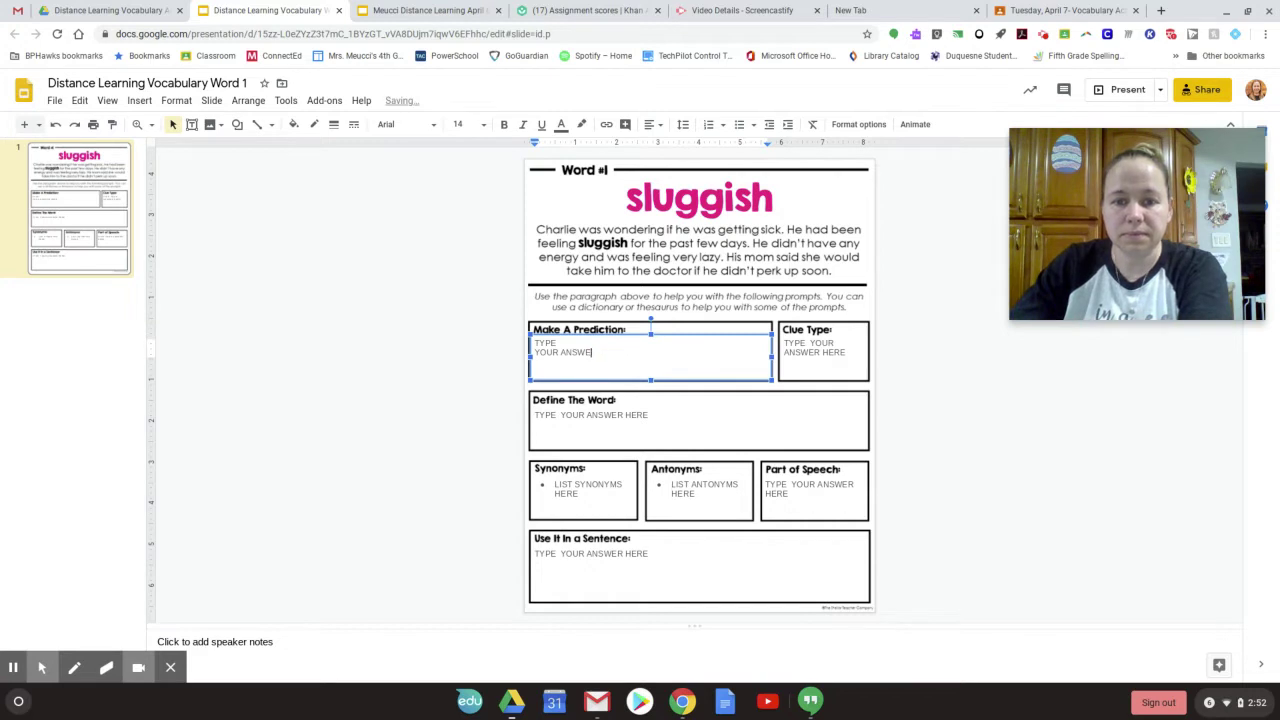
pyautogui.press('BackSpace')
pyautogui.press('BackSpace')
pyautogui.press('BackSpace')
pyautogui.press('BackSpace')
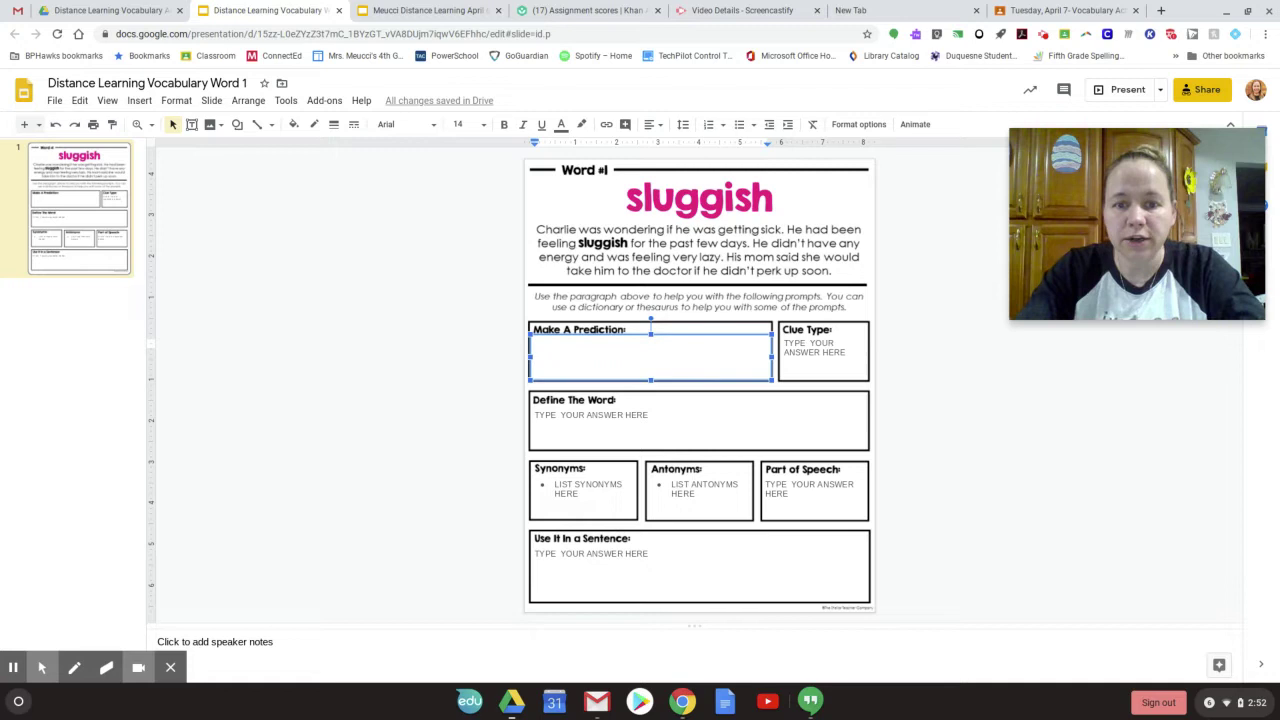
pyautogui.write('no enery and ')
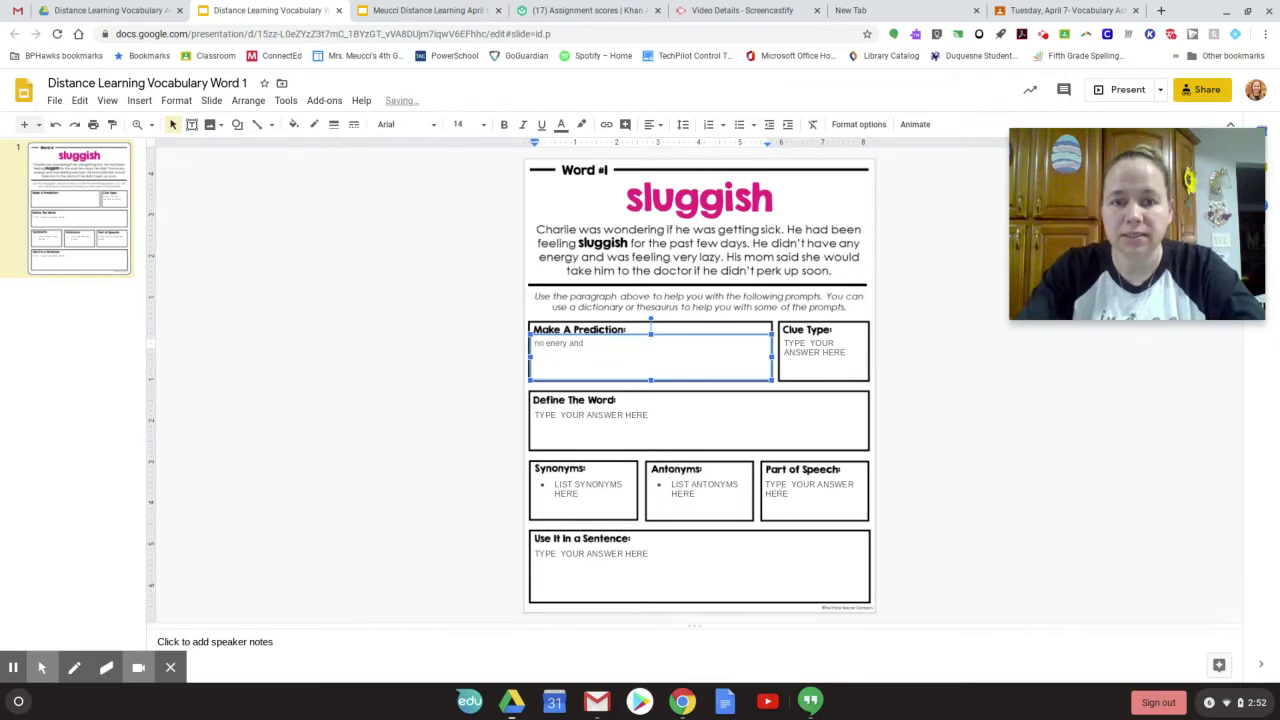
pyautogui.write('lazy')
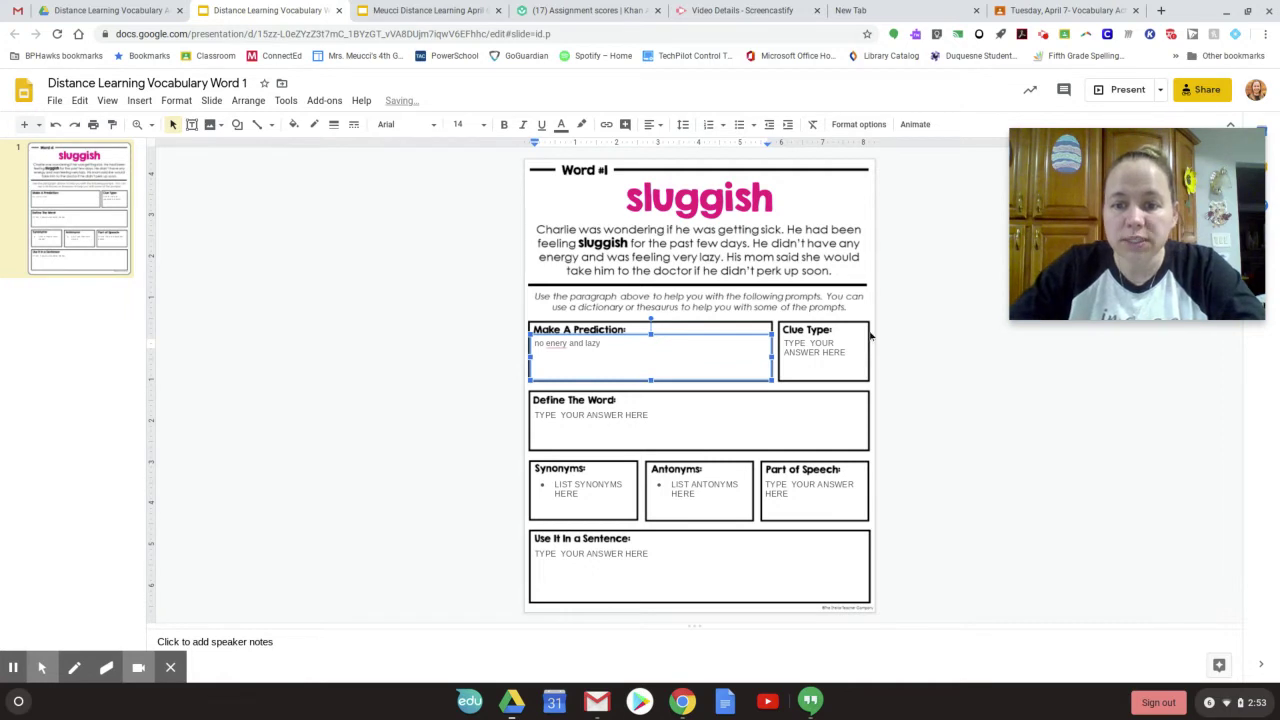
# Replace the Clue Type placeholder with "synonyms and restating, description".
pyautogui.click(828, 352)
pyautogui.tripleClick(826, 352)
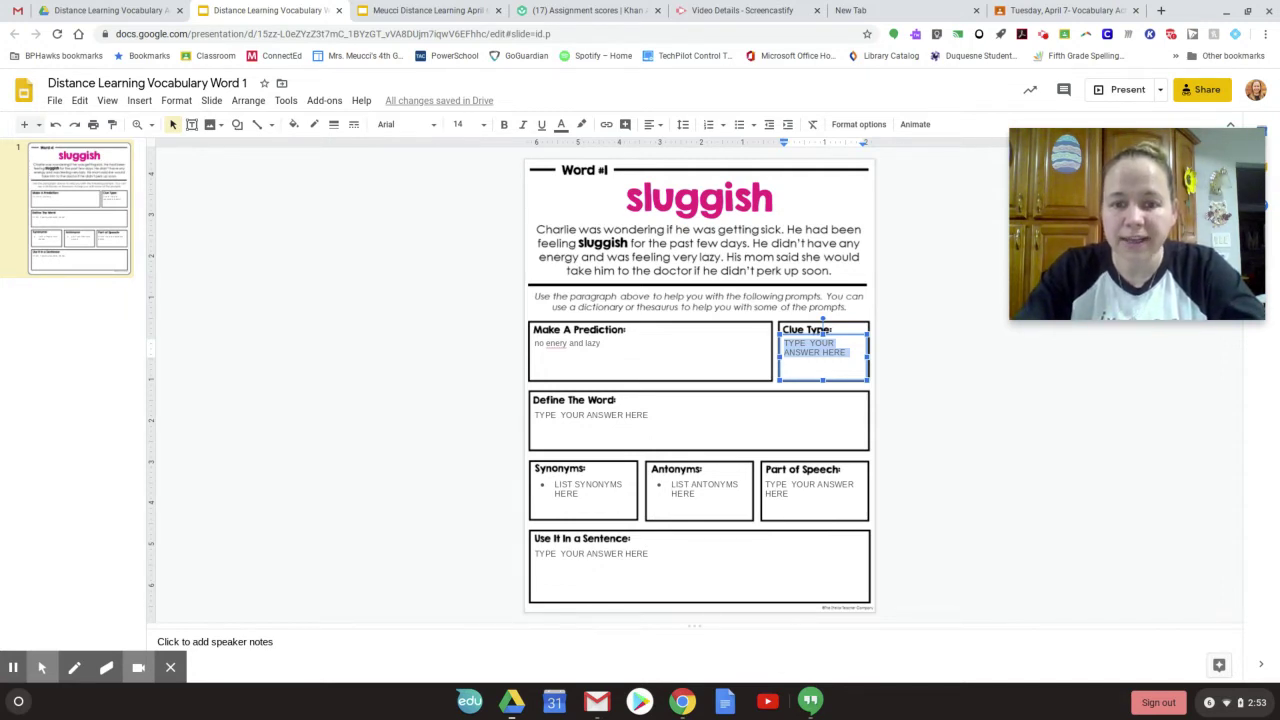
pyautogui.write('sys')
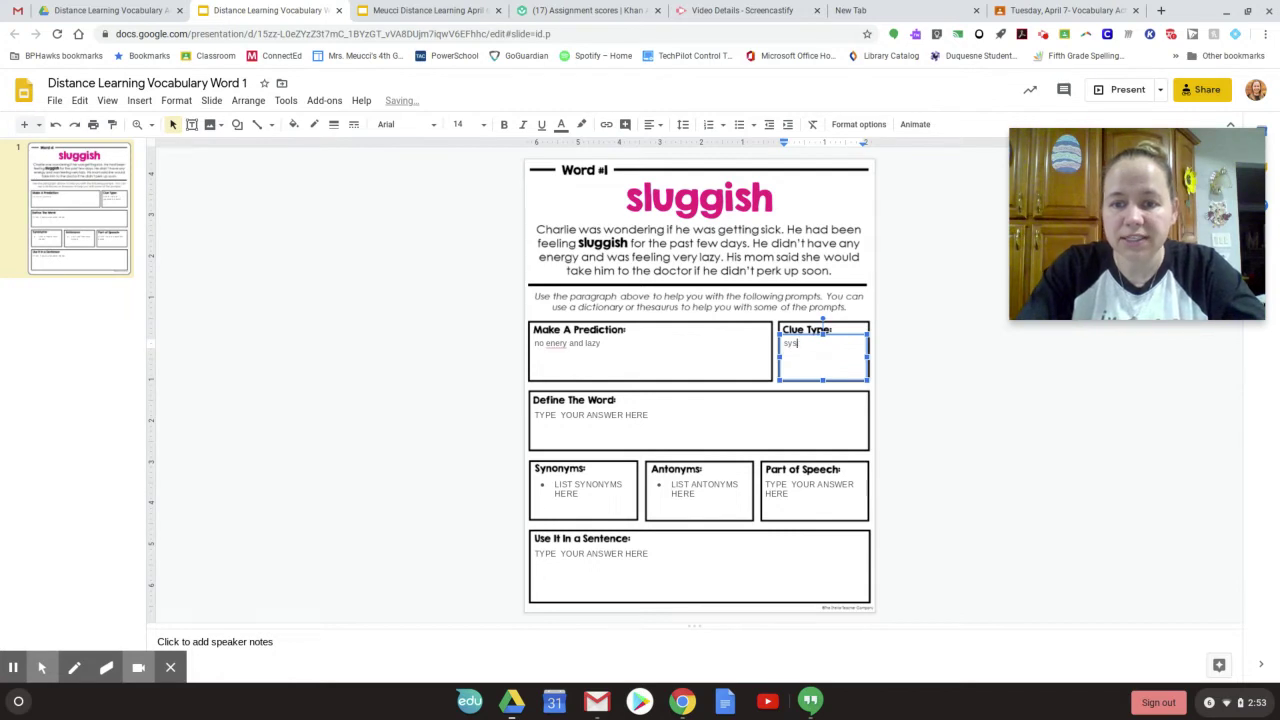
pyautogui.press('BackSpace')
pyautogui.write('nony')
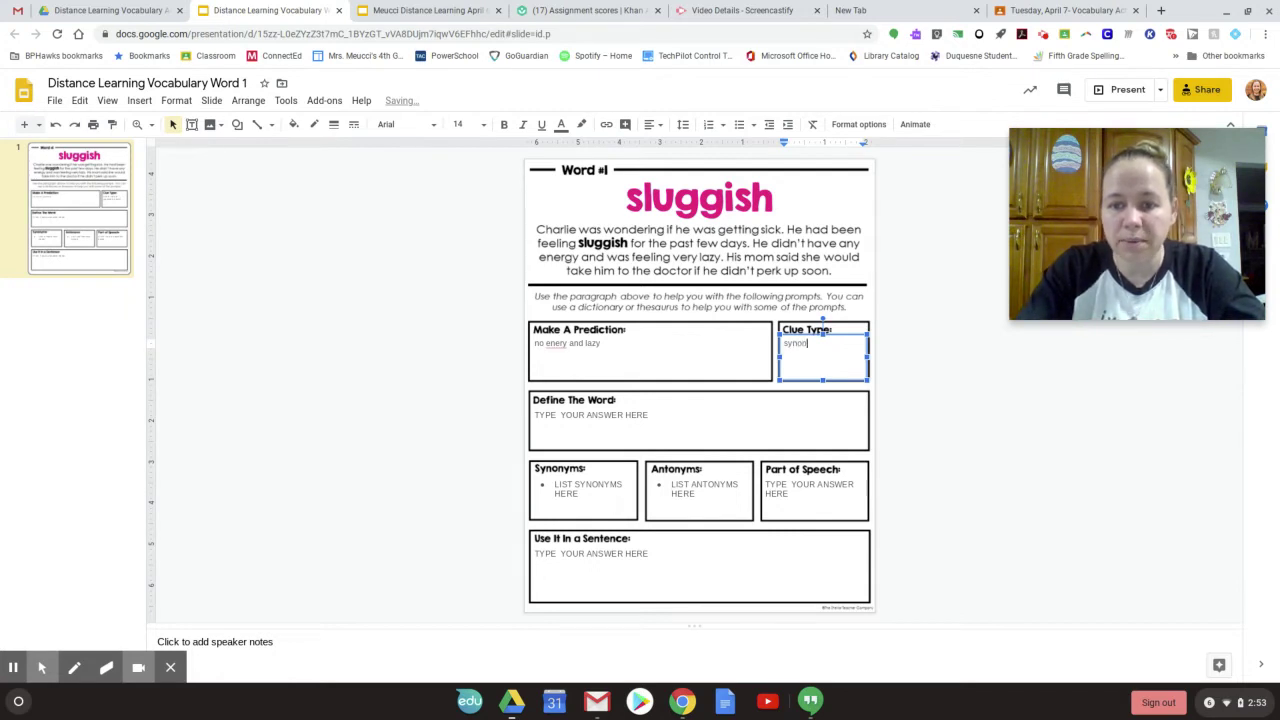
pyautogui.write('m')
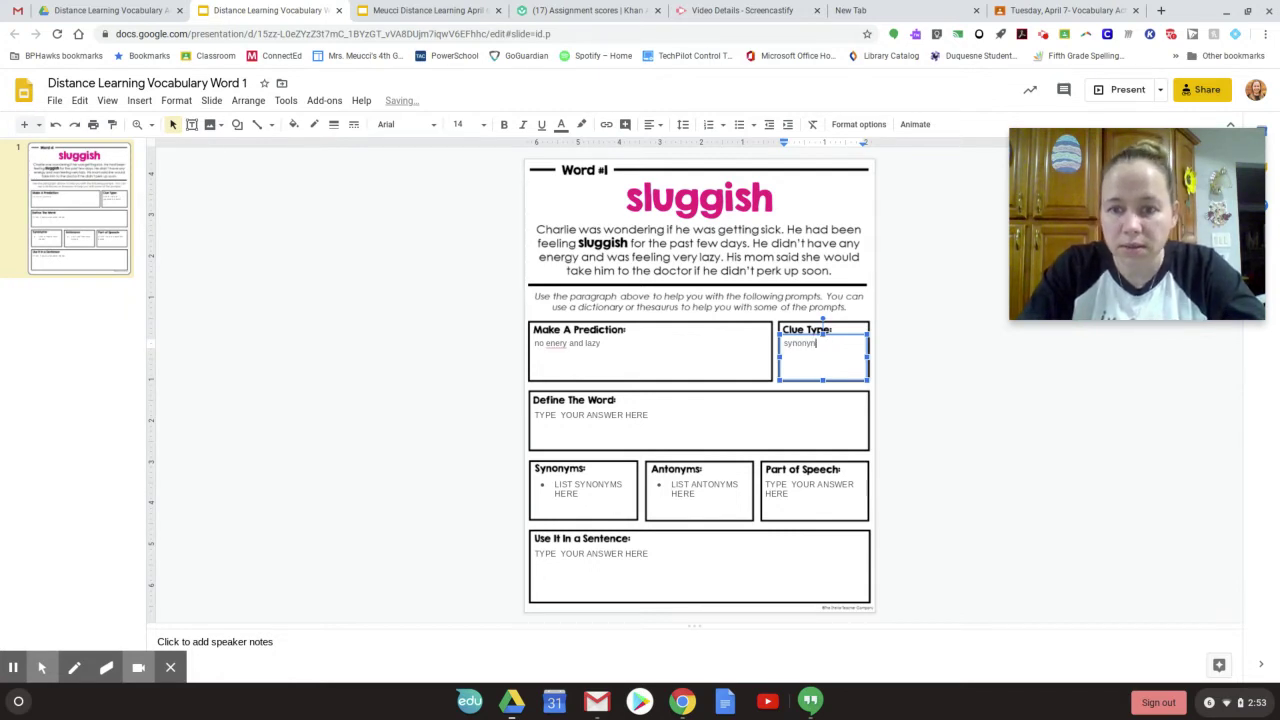
pyautogui.write('s')
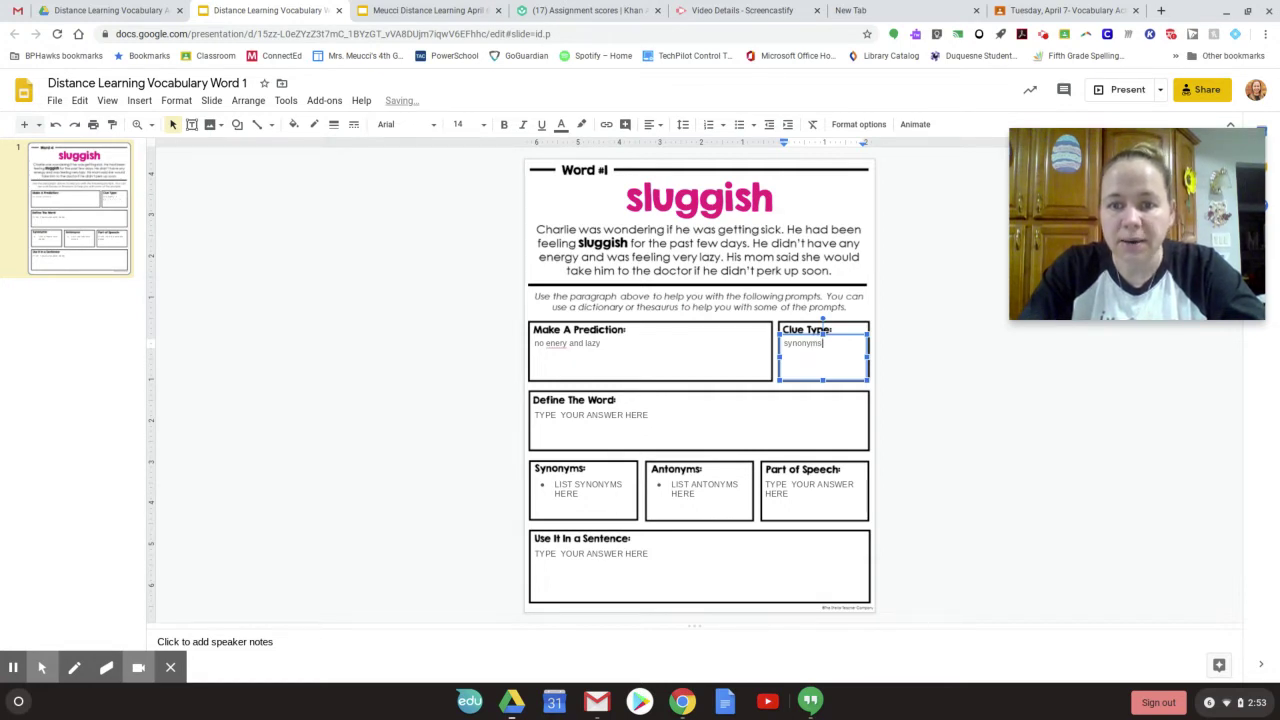
pyautogui.write(' and re')
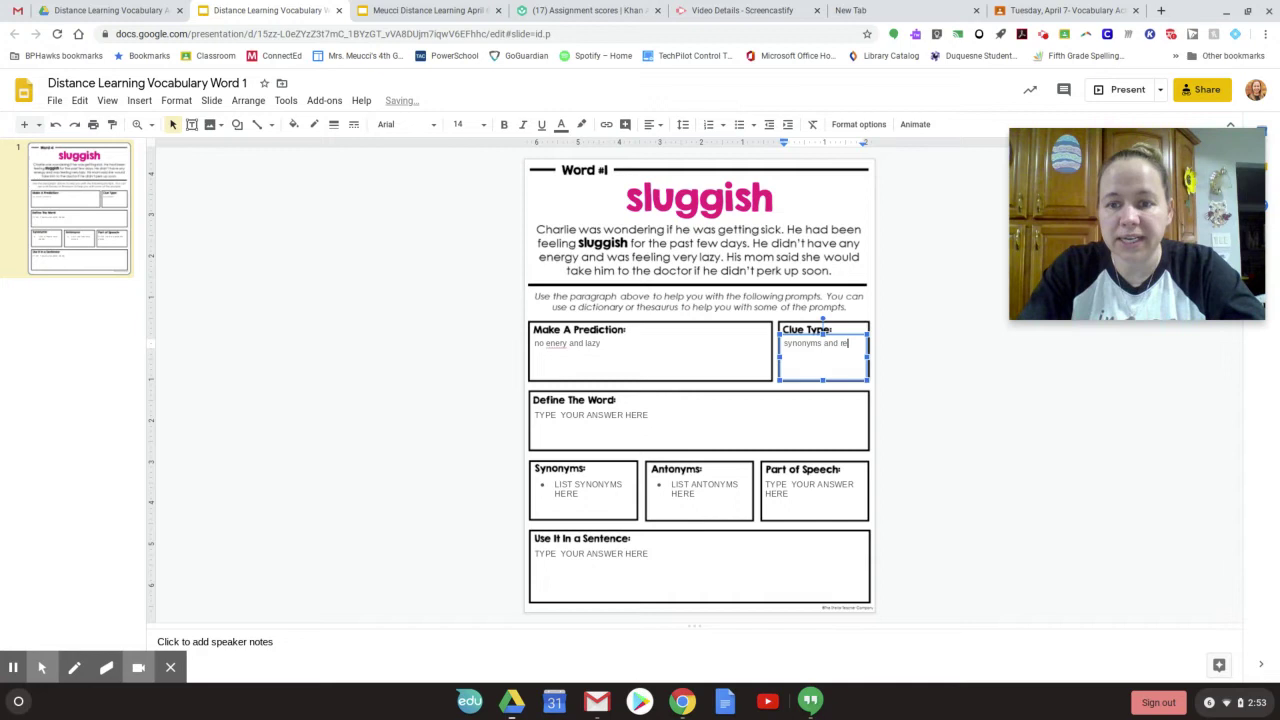
pyautogui.write('stating')
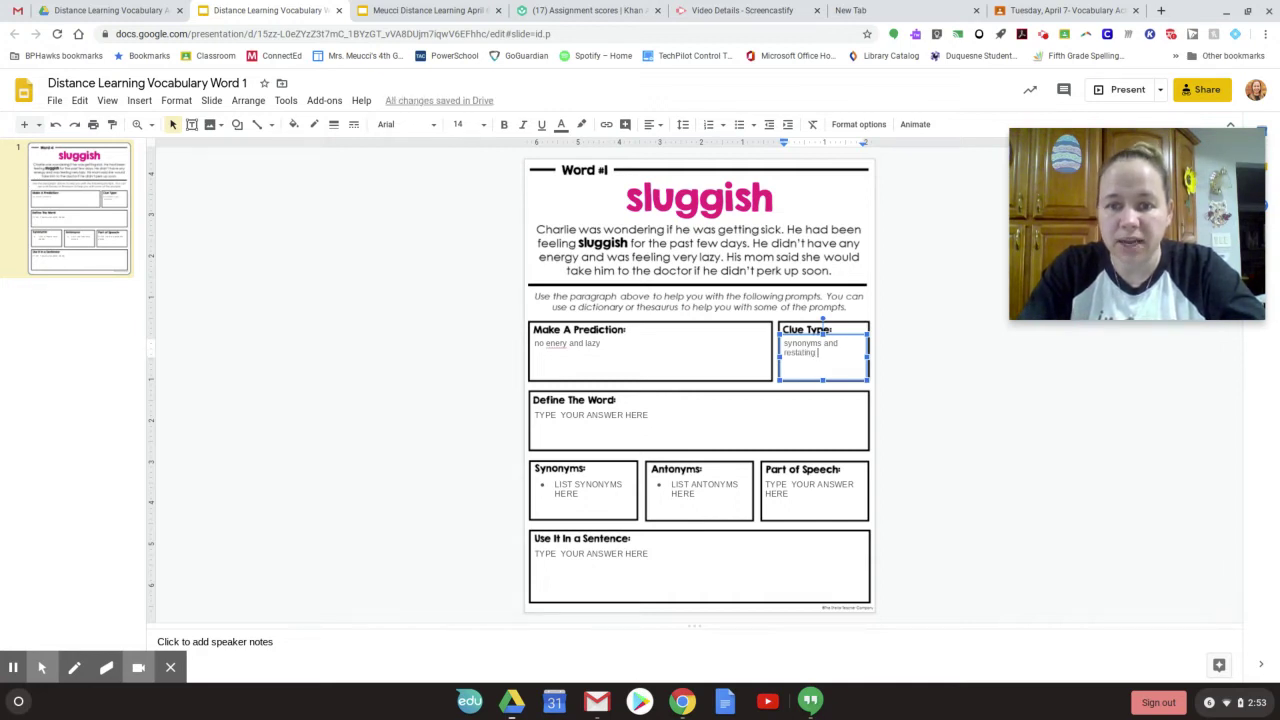
pyautogui.press('BackSpace')
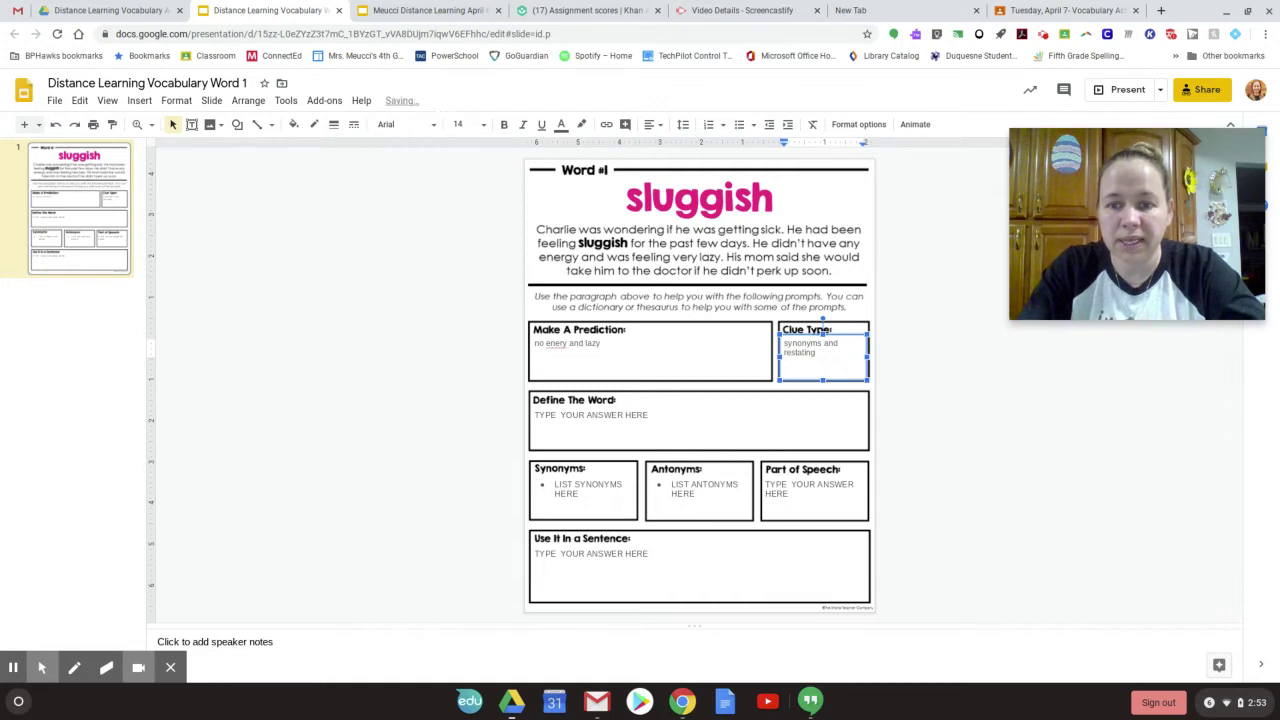
pyautogui.write(', d')
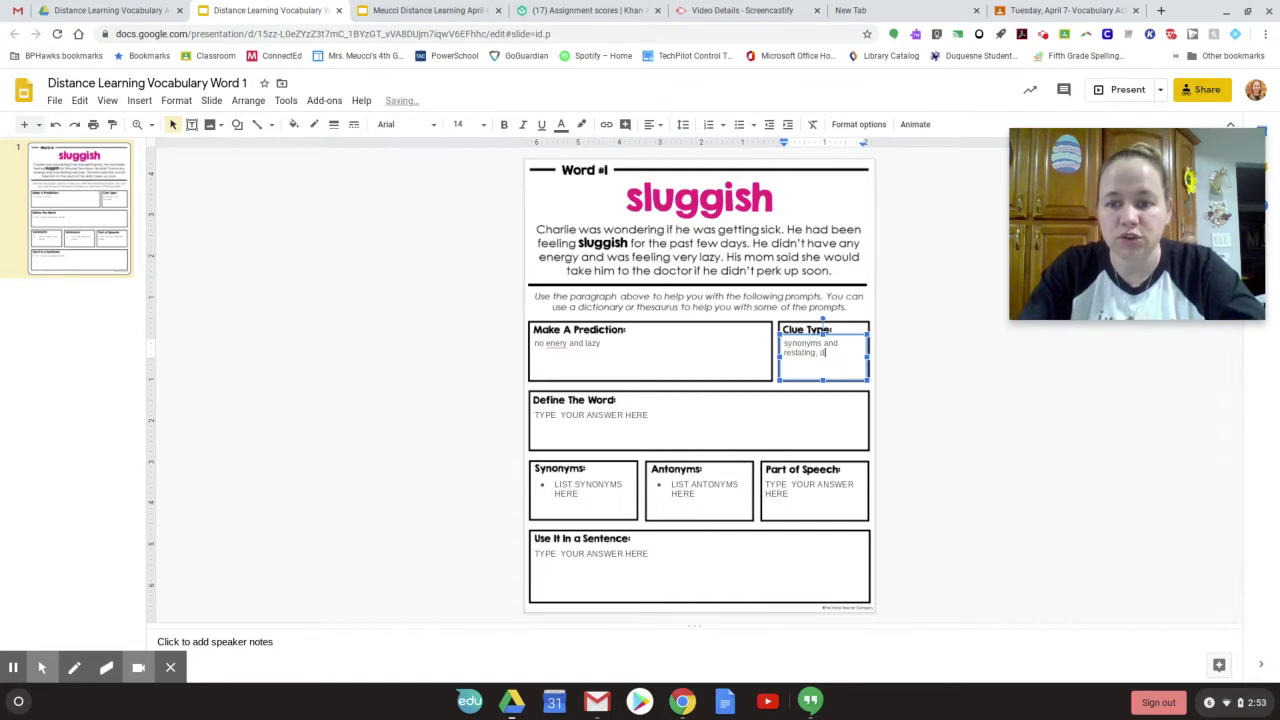
pyautogui.write('escription')
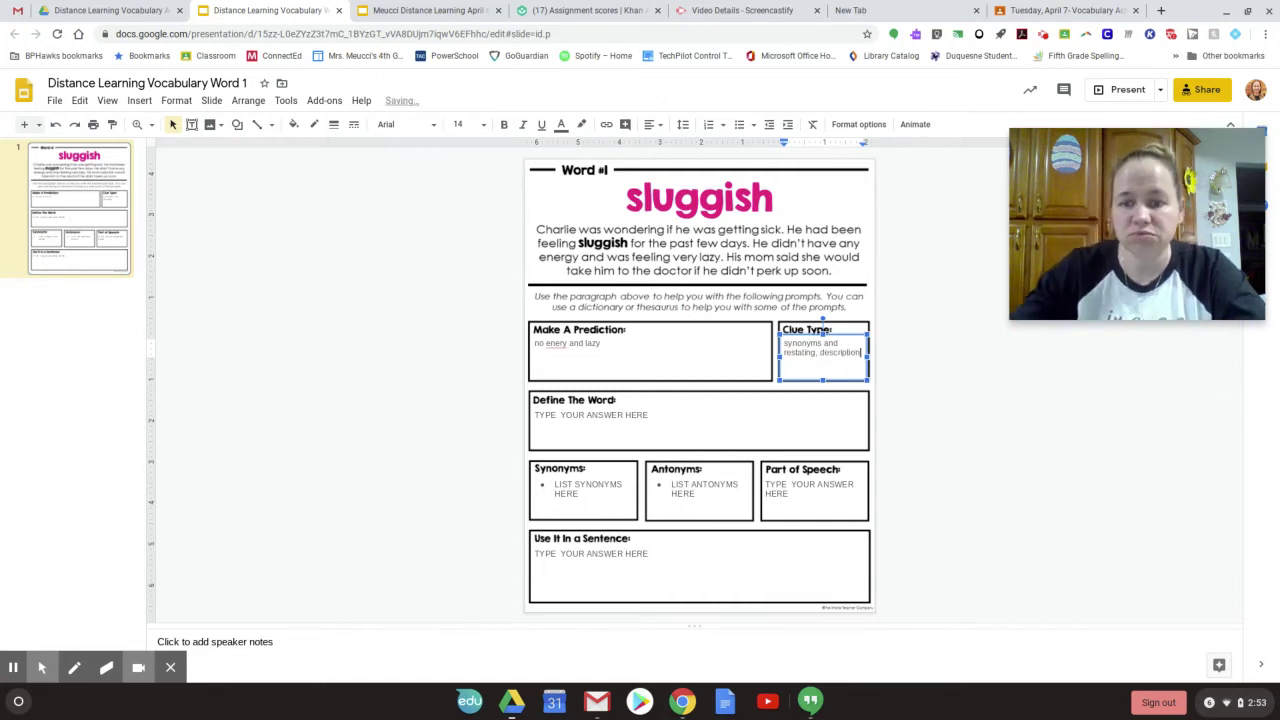
# Correct the misspelled word in the prediction answer to "energy" and clear the Define The Word placeholder text.
pyautogui.click(563, 345)
pyautogui.write('g')
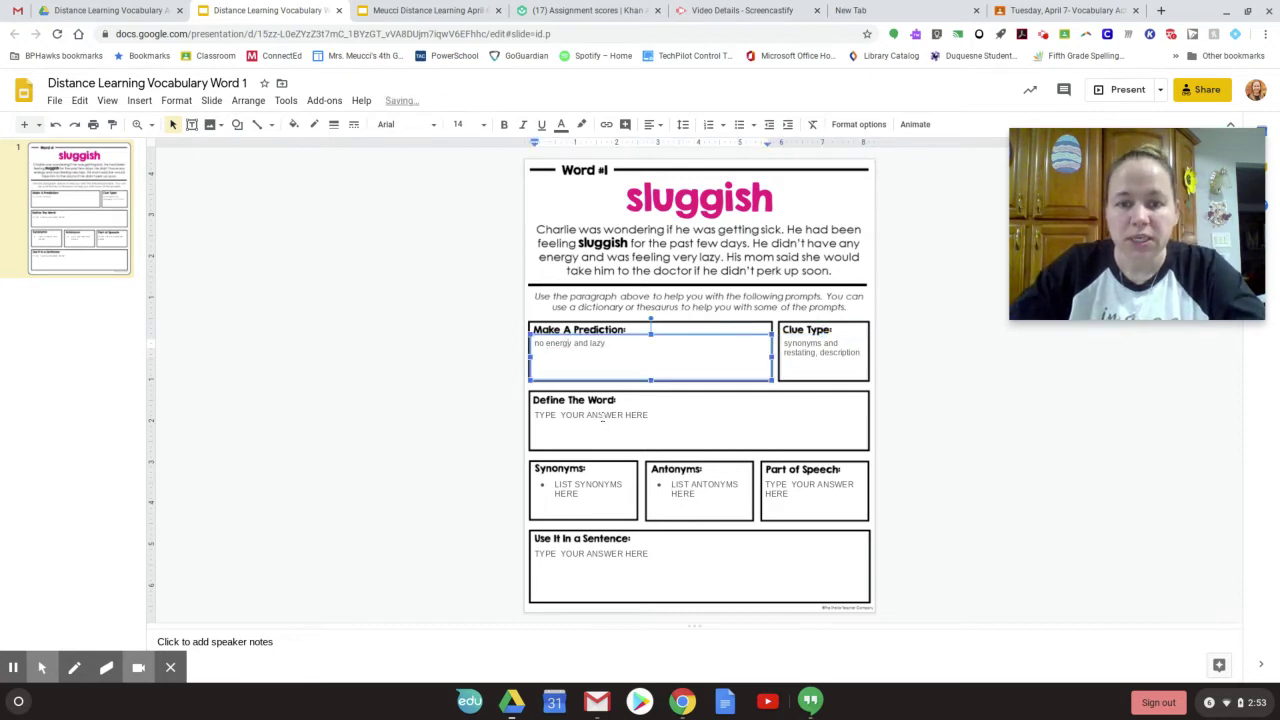
pyautogui.click(652, 418)
pyautogui.moveTo(652, 418); pyautogui.dragTo(533, 418)
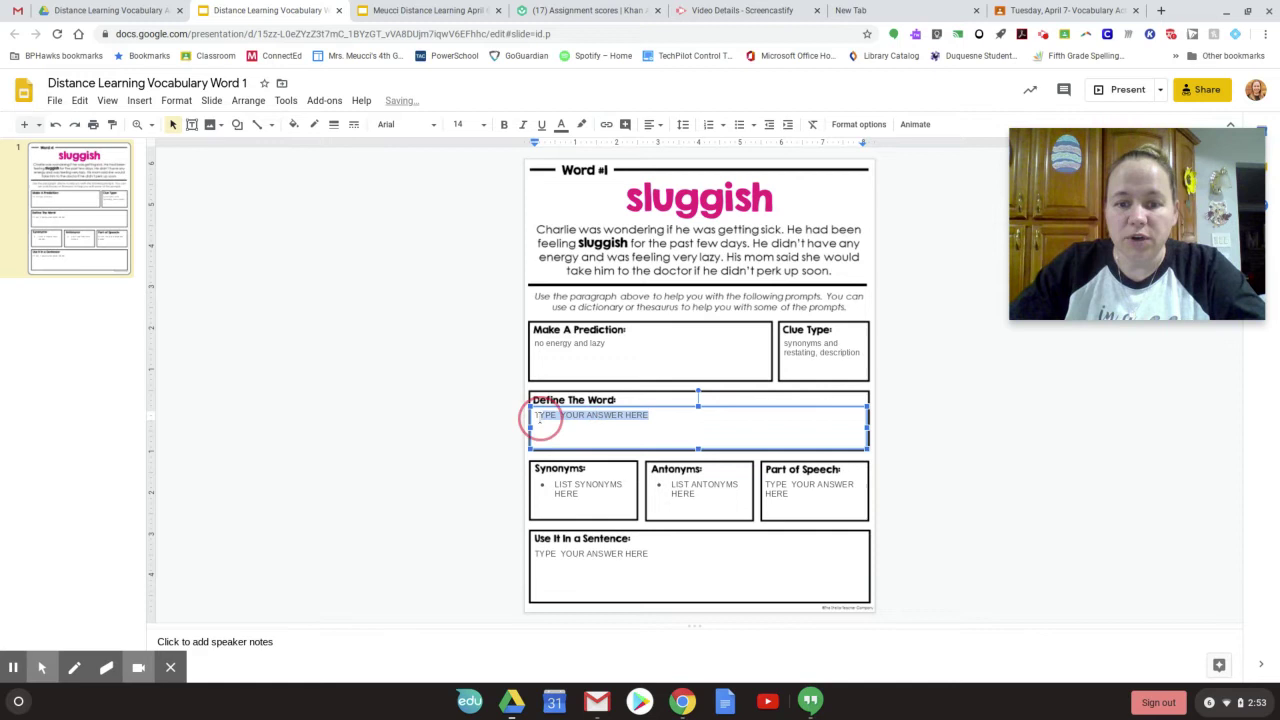
pyautogui.write('T')
pyautogui.press('BackSpace')
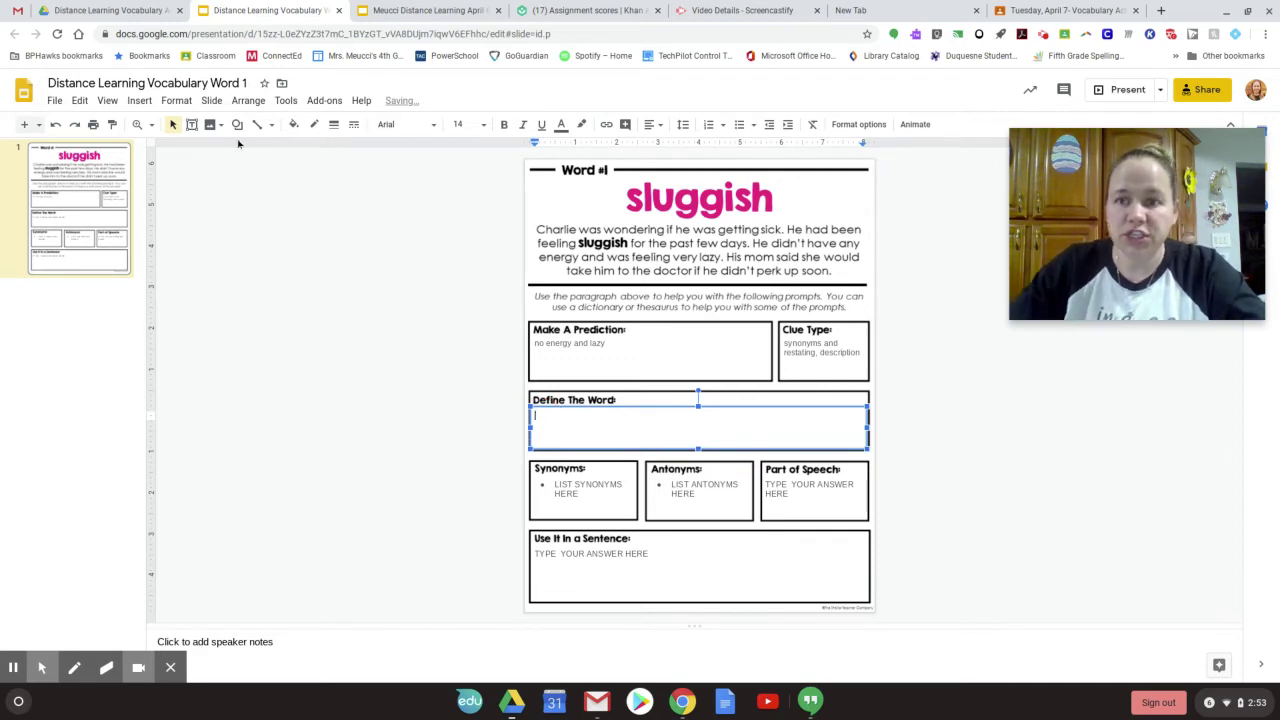
# In a new browser tab, open the class website's Reading page and follow its dictionary link to wordcentral.com.
pyautogui.click(1163, 11)
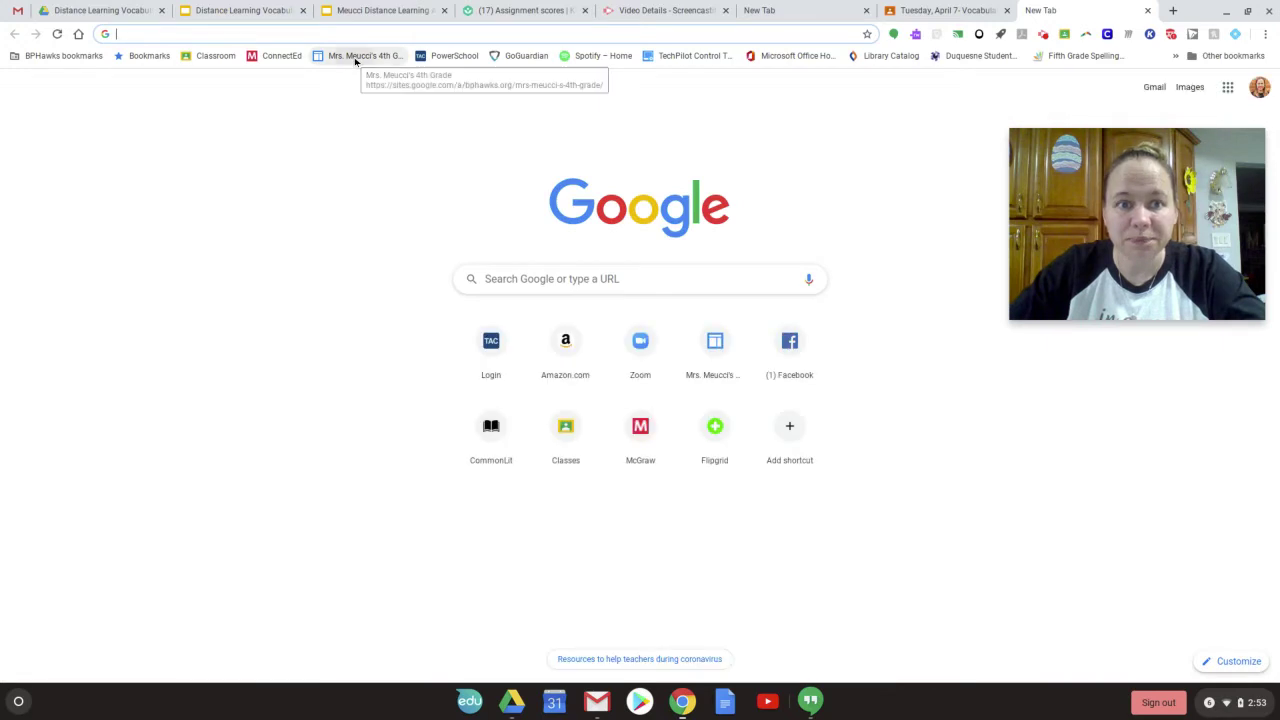
pyautogui.click(355, 58)
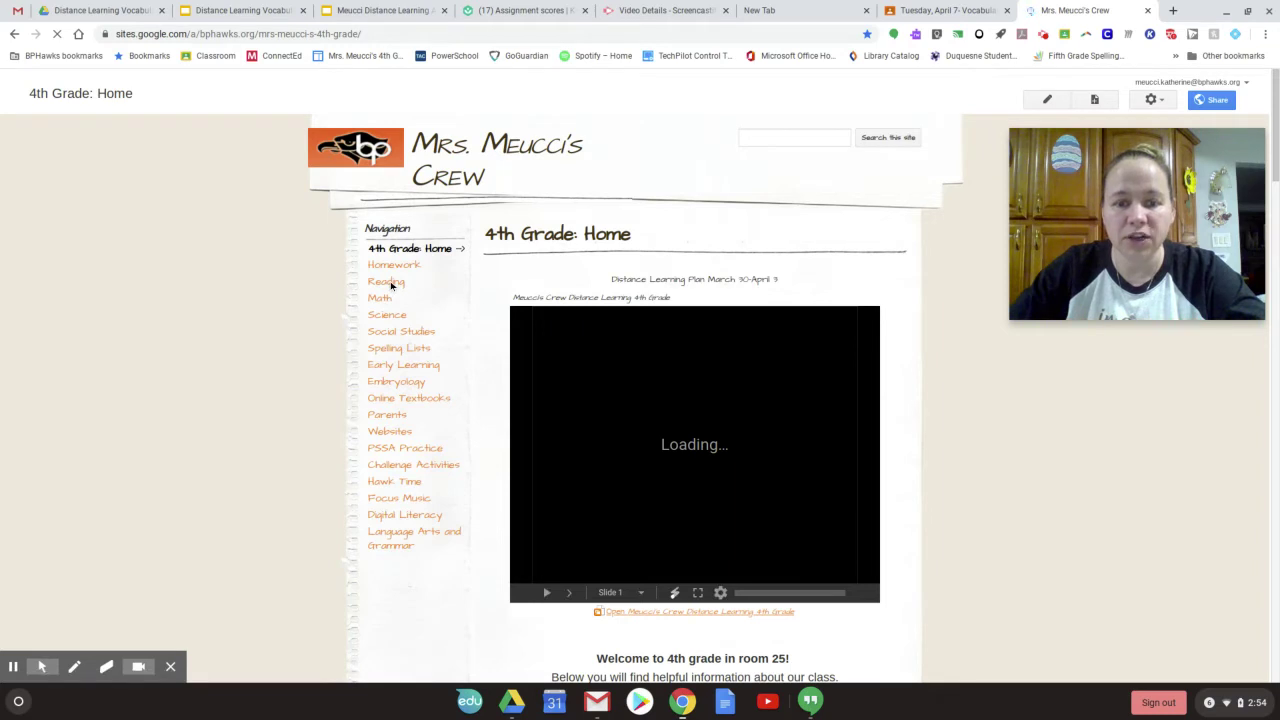
pyautogui.click(387, 282)
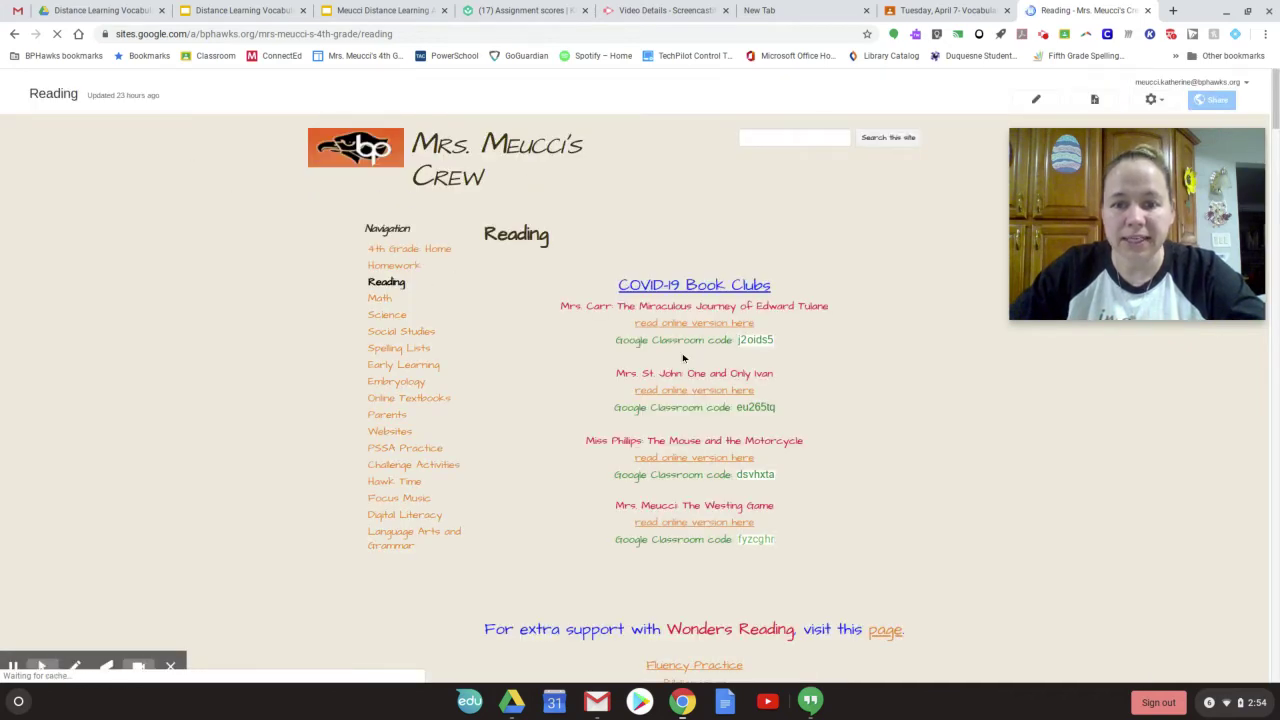
pyautogui.scroll(-1, 687, 340)
pyautogui.scroll(-4, 687, 340)
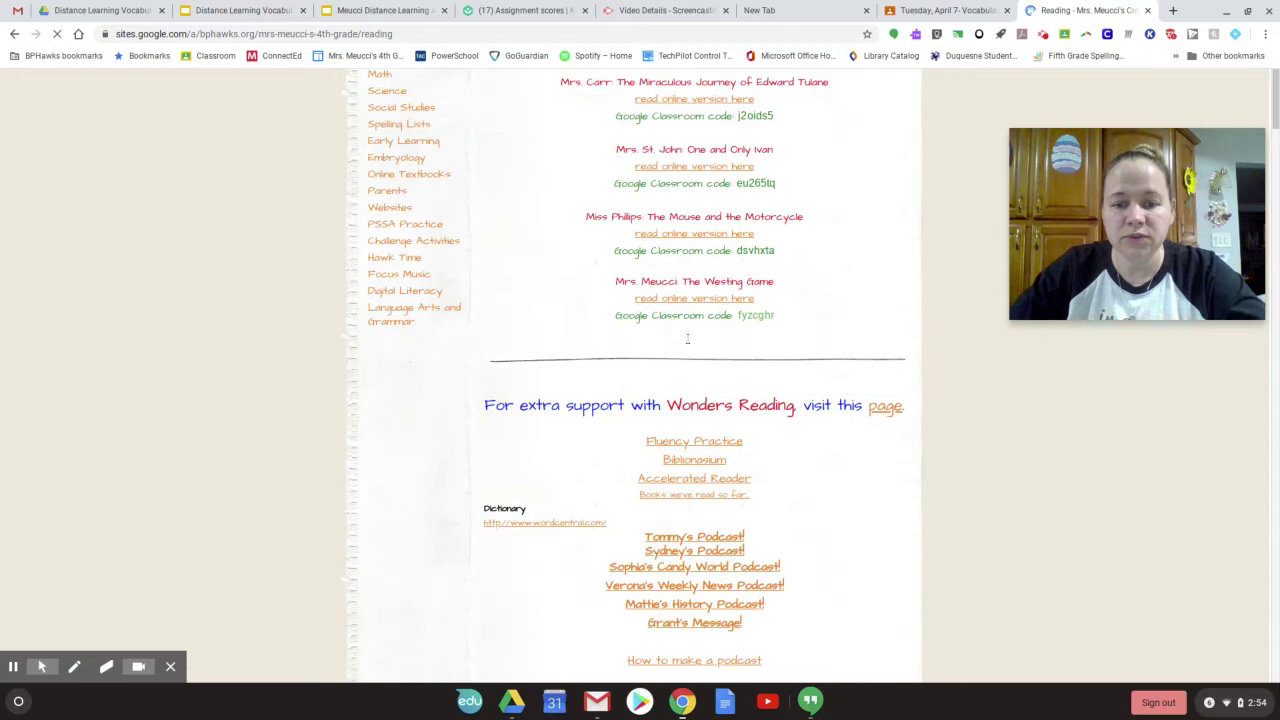
pyautogui.scroll(-1, 687, 340)
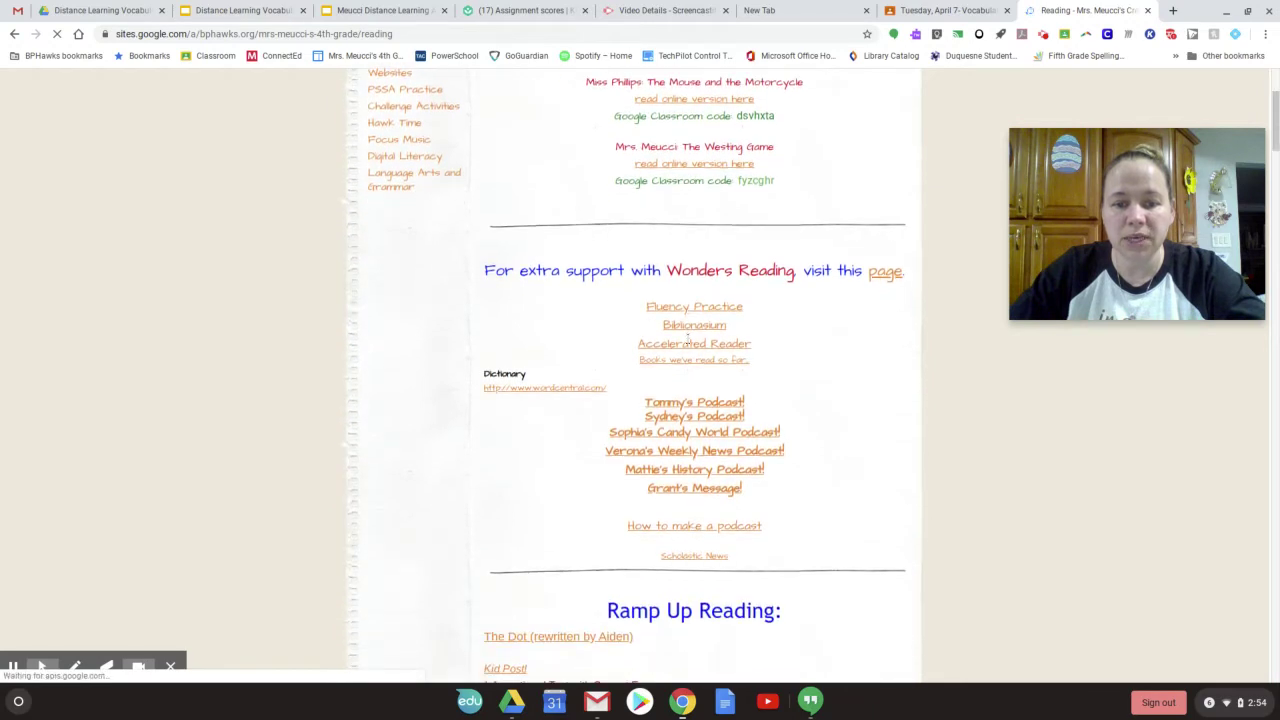
pyautogui.click(550, 393)
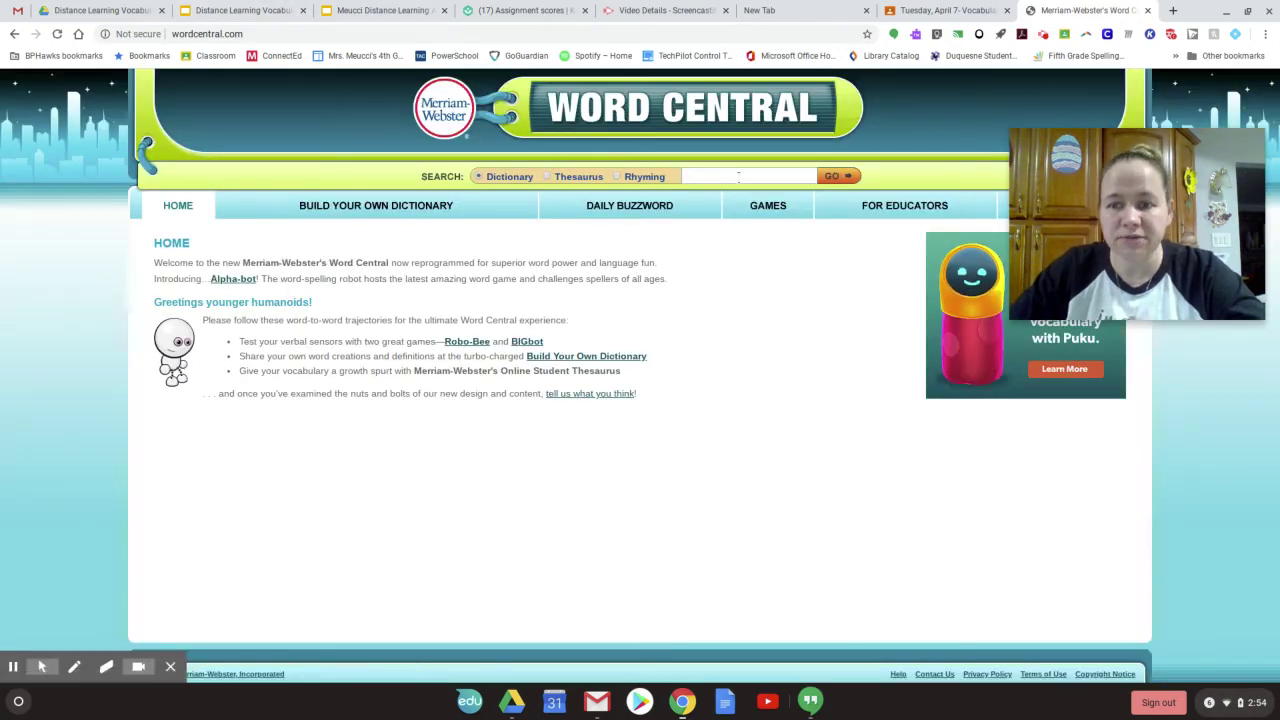
# Look up "sluggish" in the Word Central student dictionary.
pyautogui.click(736, 176)
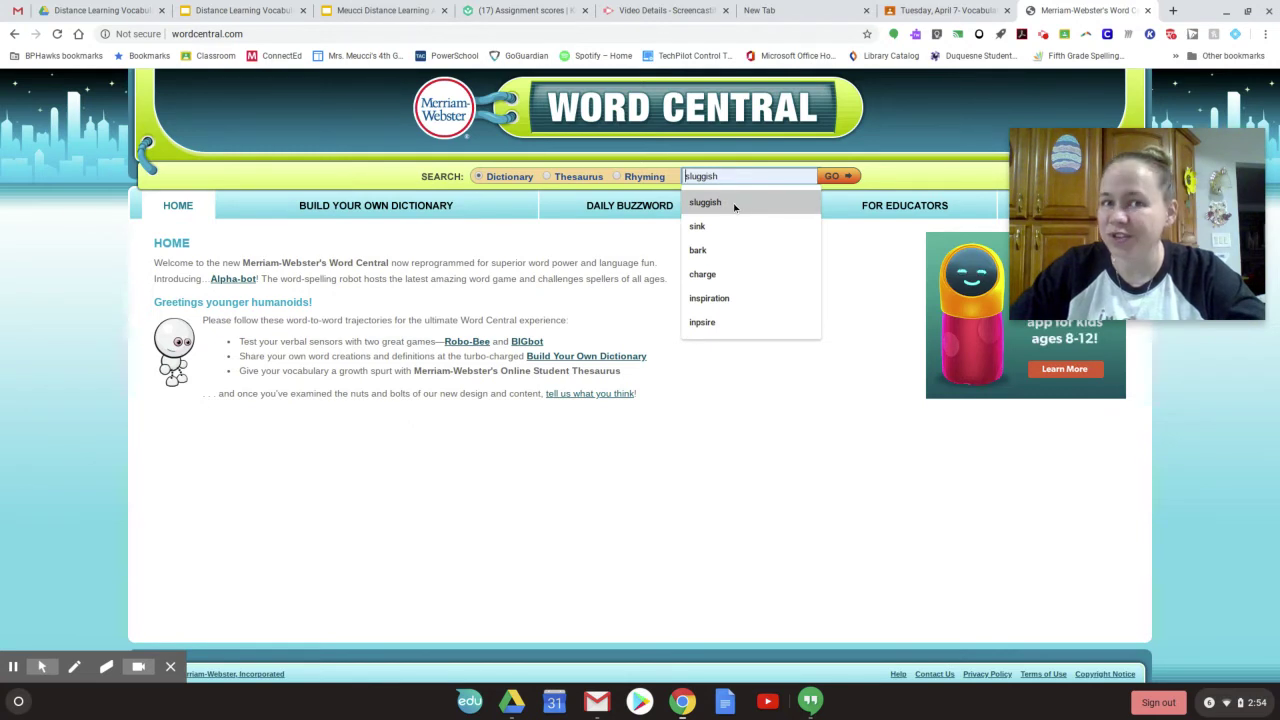
pyautogui.click(734, 203)
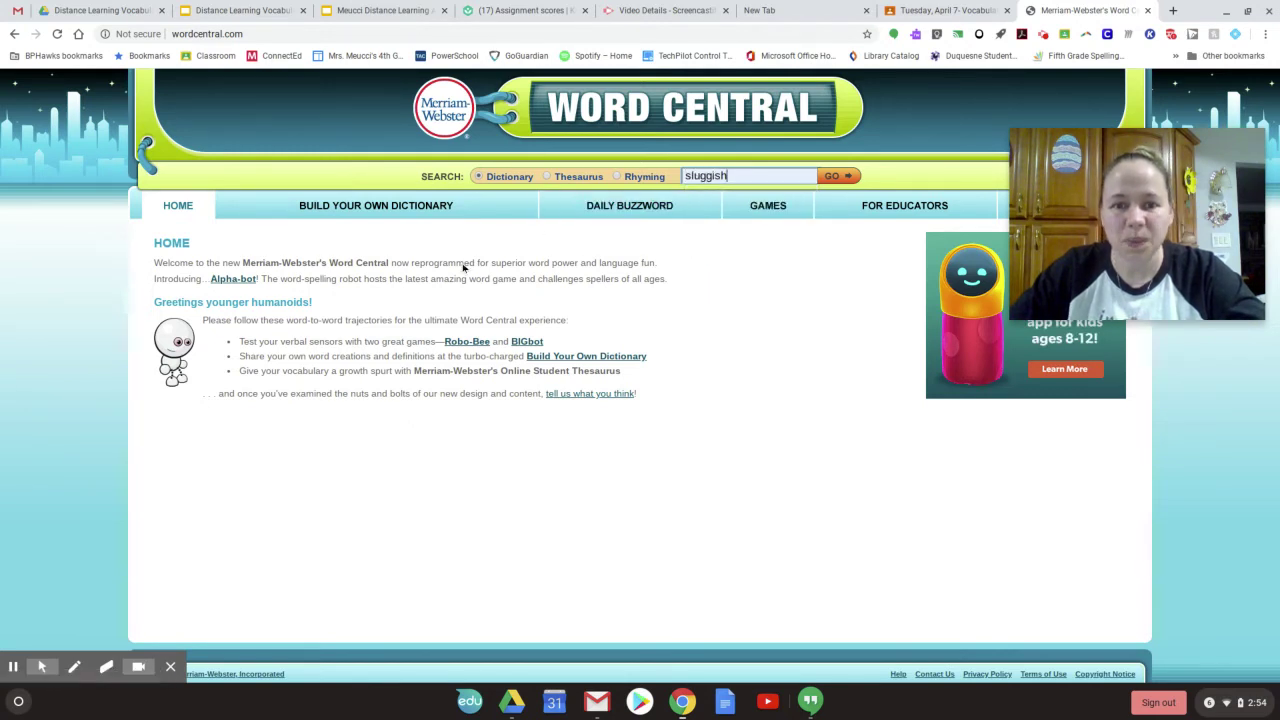
pyautogui.click(840, 176)
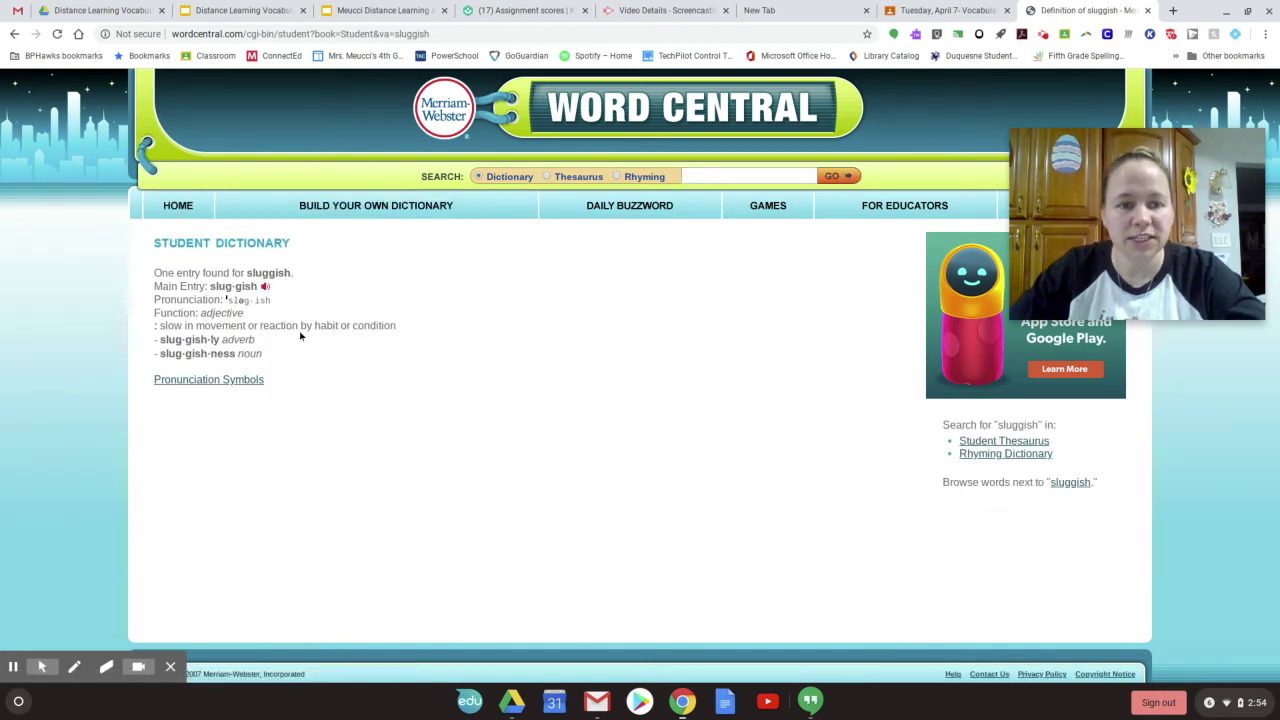
# Copy the definition "slow in movement or reaction by habit or condition" into the Define The Word box of the vocabulary slide.
pyautogui.moveTo(400, 326); pyautogui.dragTo(163, 329)
pyautogui.hotkey('ctrl', 'c')
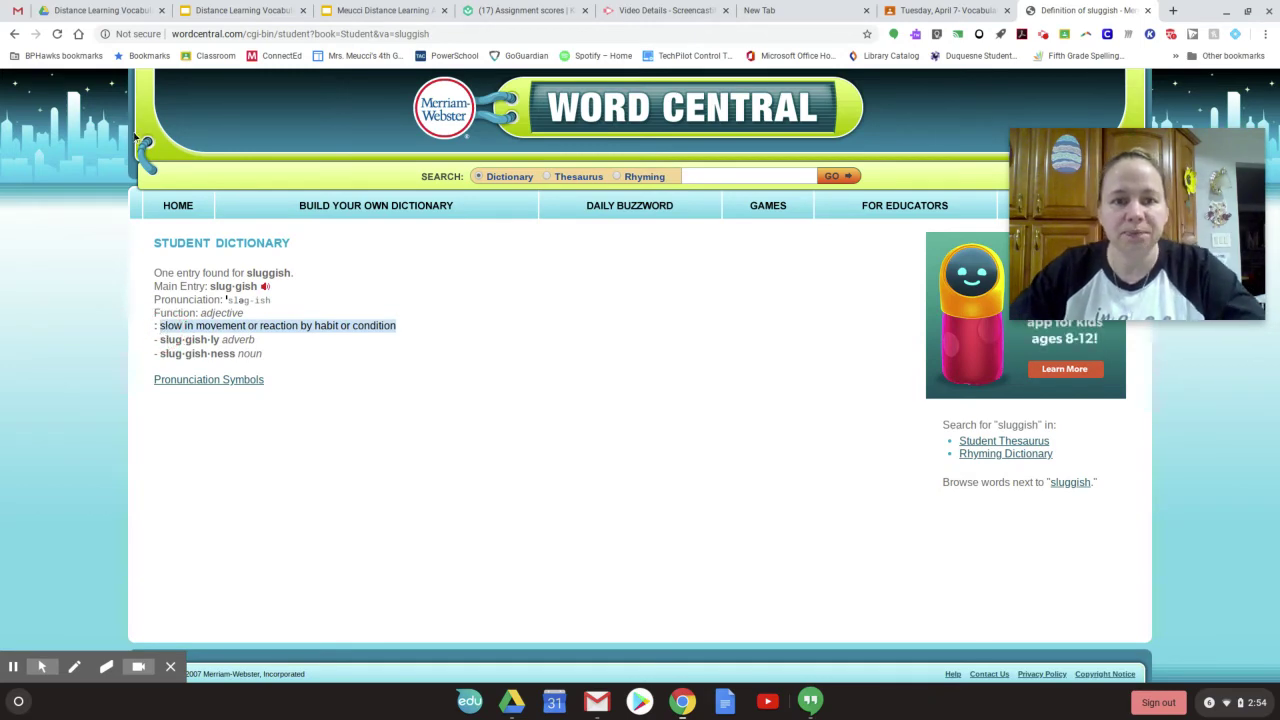
pyautogui.click(238, 12)
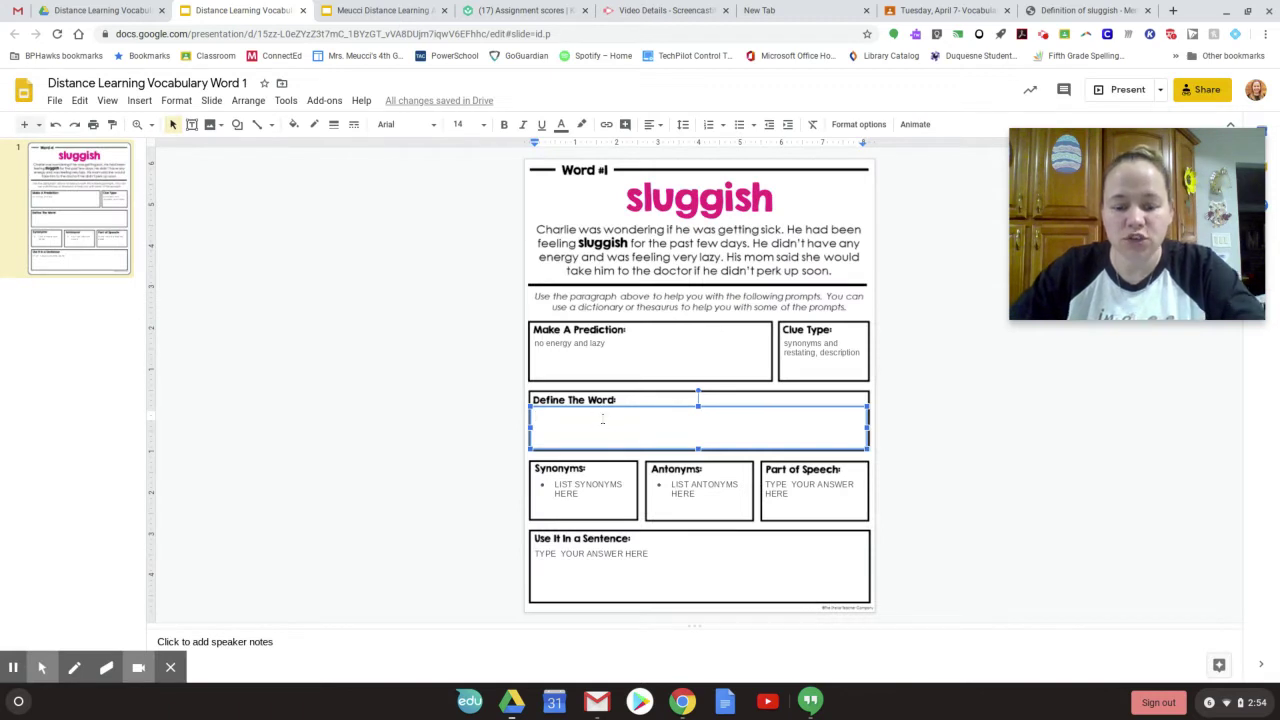
pyautogui.hotkey('ctrl', 'v')
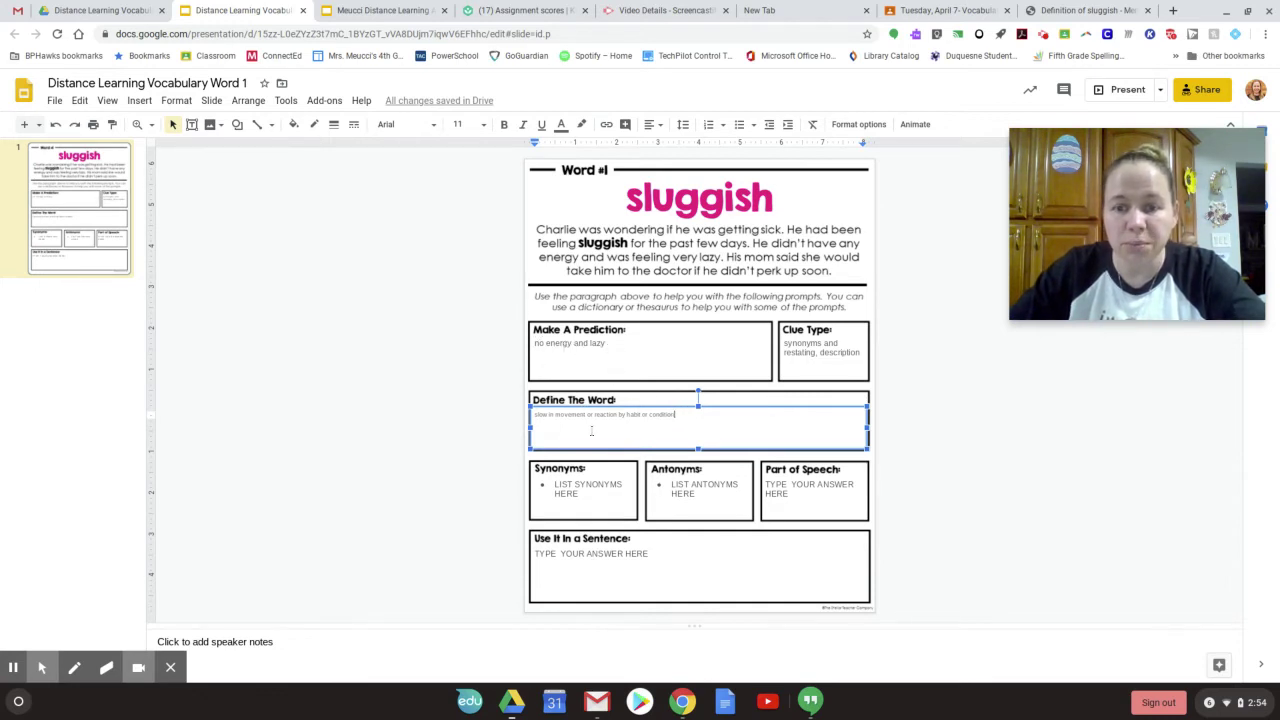
# Add "slow motion" as a second line in the Make A Prediction answer.
pyautogui.click(606, 344)
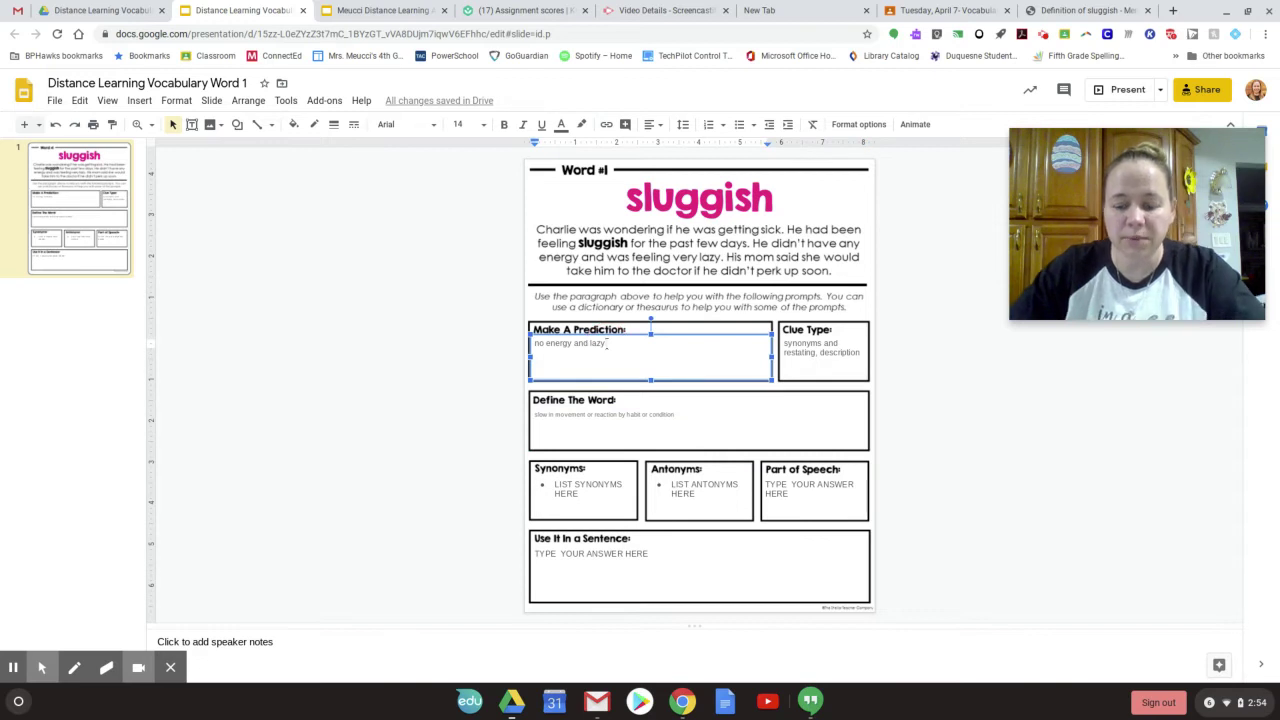
pyautogui.press('Return')
pyautogui.write('slow motion')
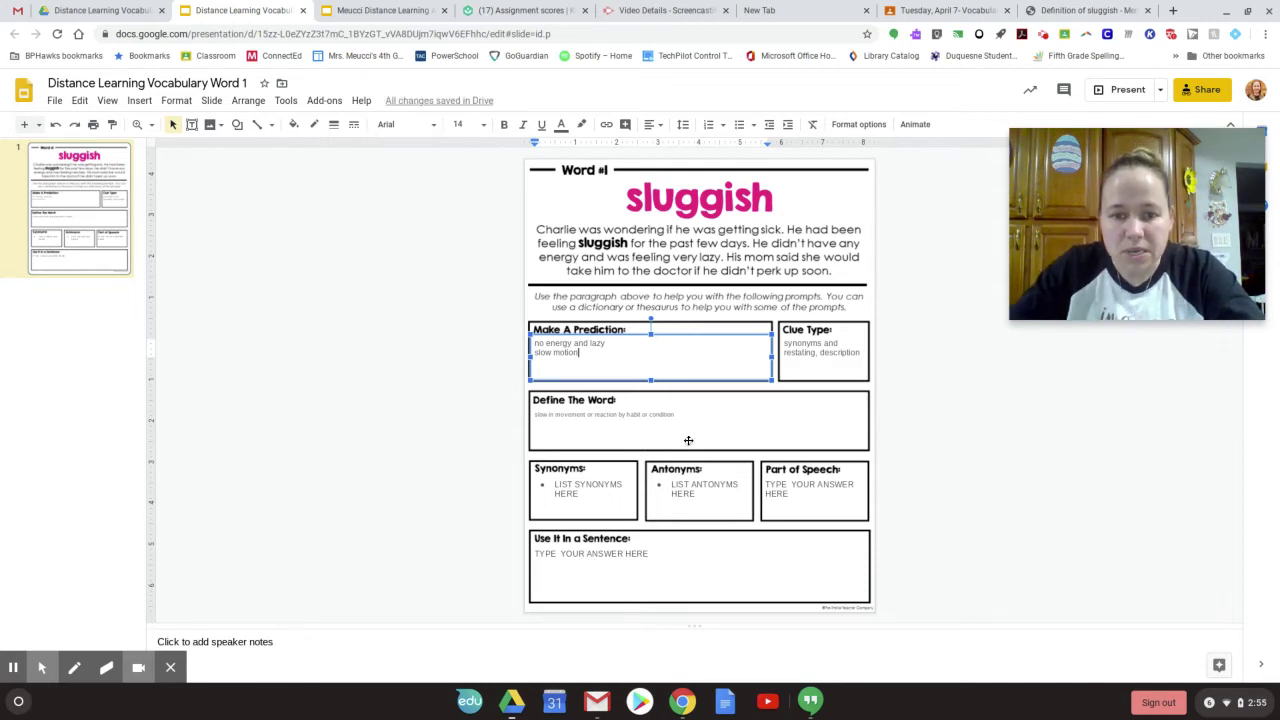
# Clear the placeholder text in the Synonyms box, keeping its bullet.
pyautogui.click(580, 490)
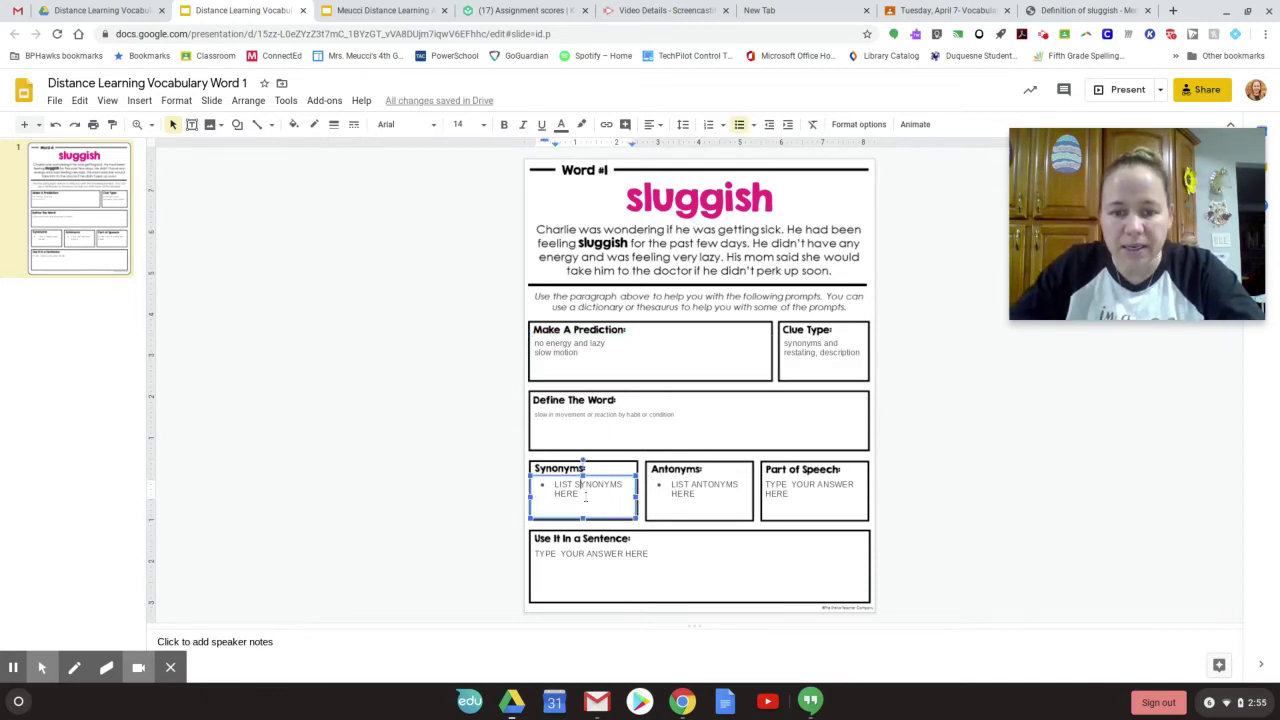
pyautogui.moveTo(580, 492); pyautogui.dragTo(556, 490)
pyautogui.press('BackSpace')
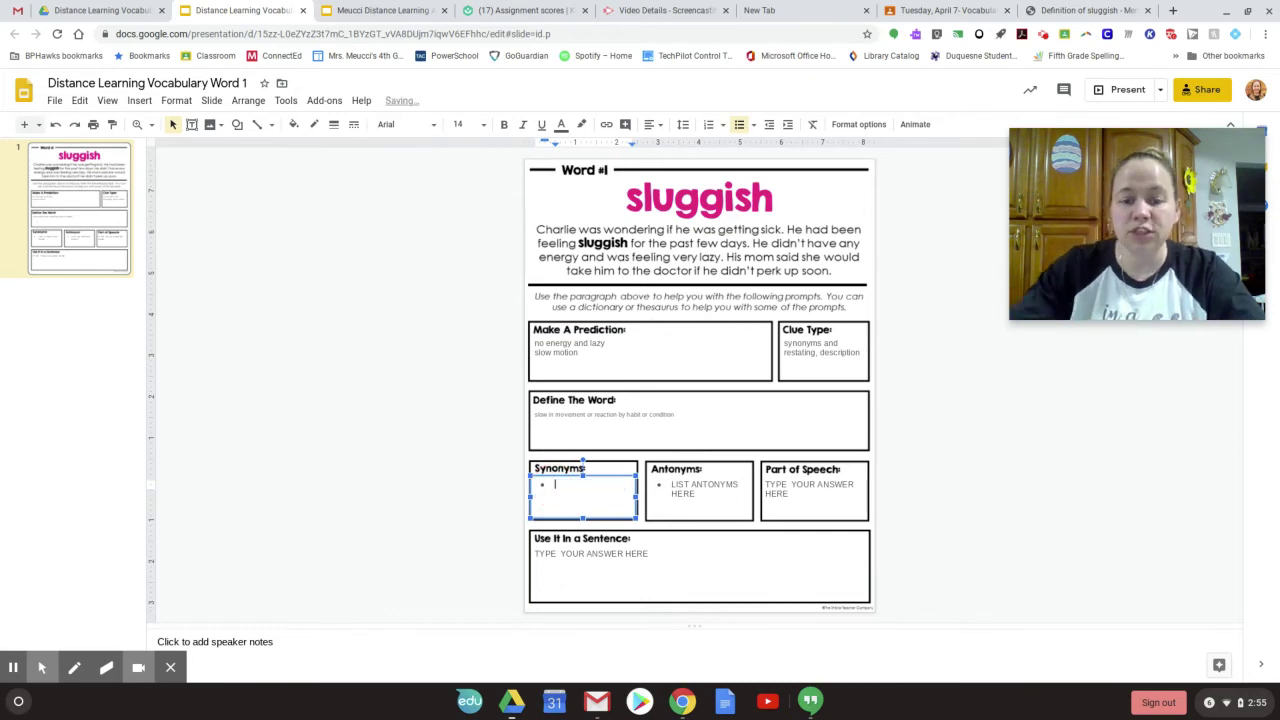
# Open Word Central's Student Thesaurus entry for "sluggish", and search Google for "synonym for sluggish" in the empty browser tab.
pyautogui.click(1085, 10)
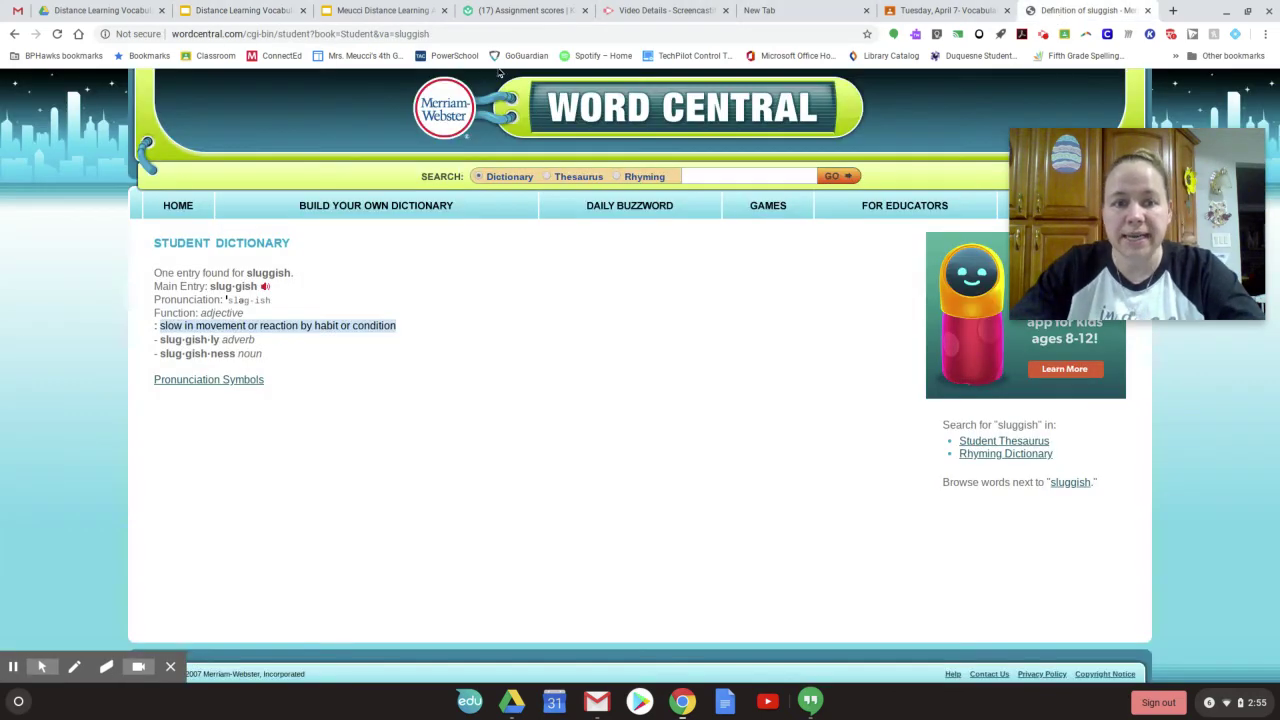
pyautogui.click(1008, 441)
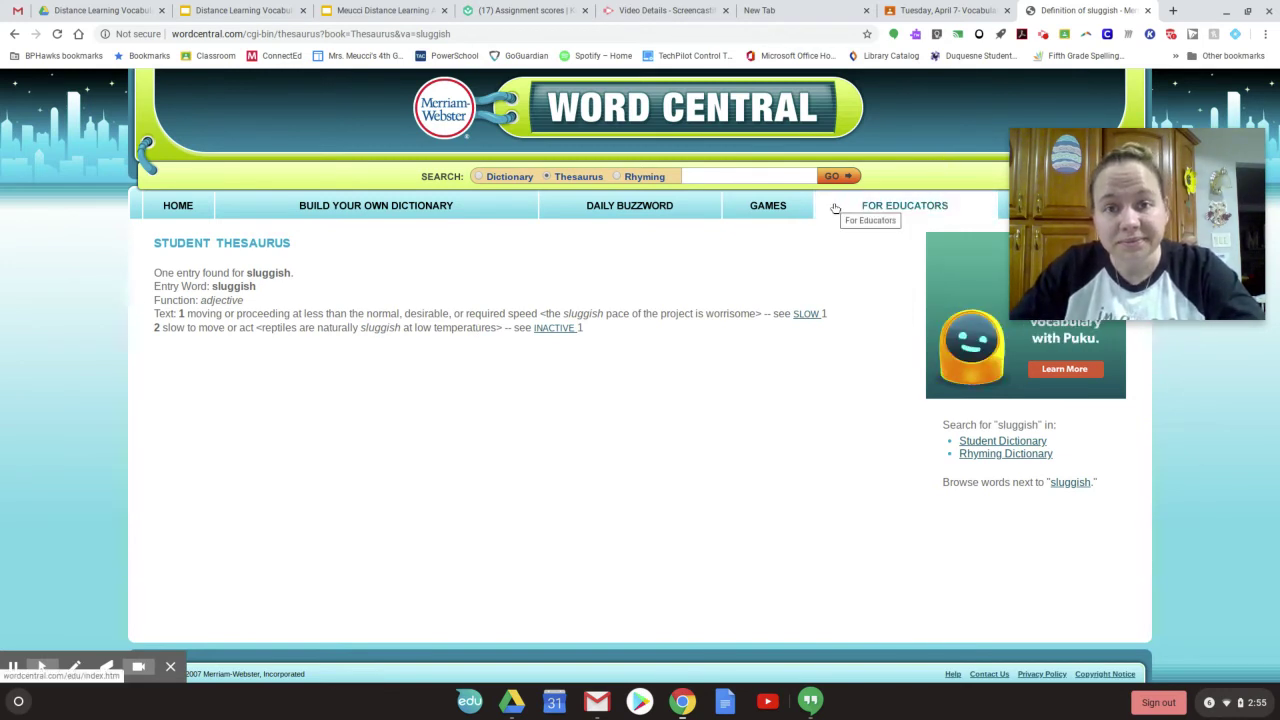
pyautogui.click(816, 14)
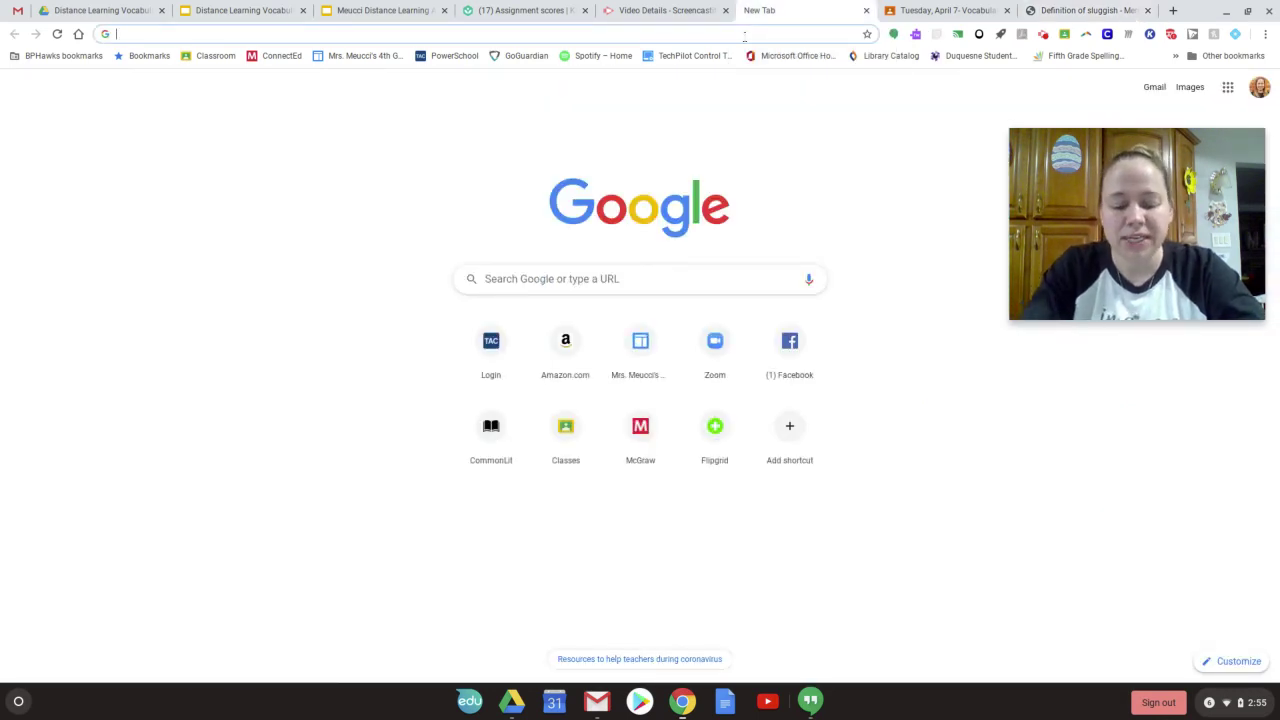
pyautogui.write('synonym for slu')
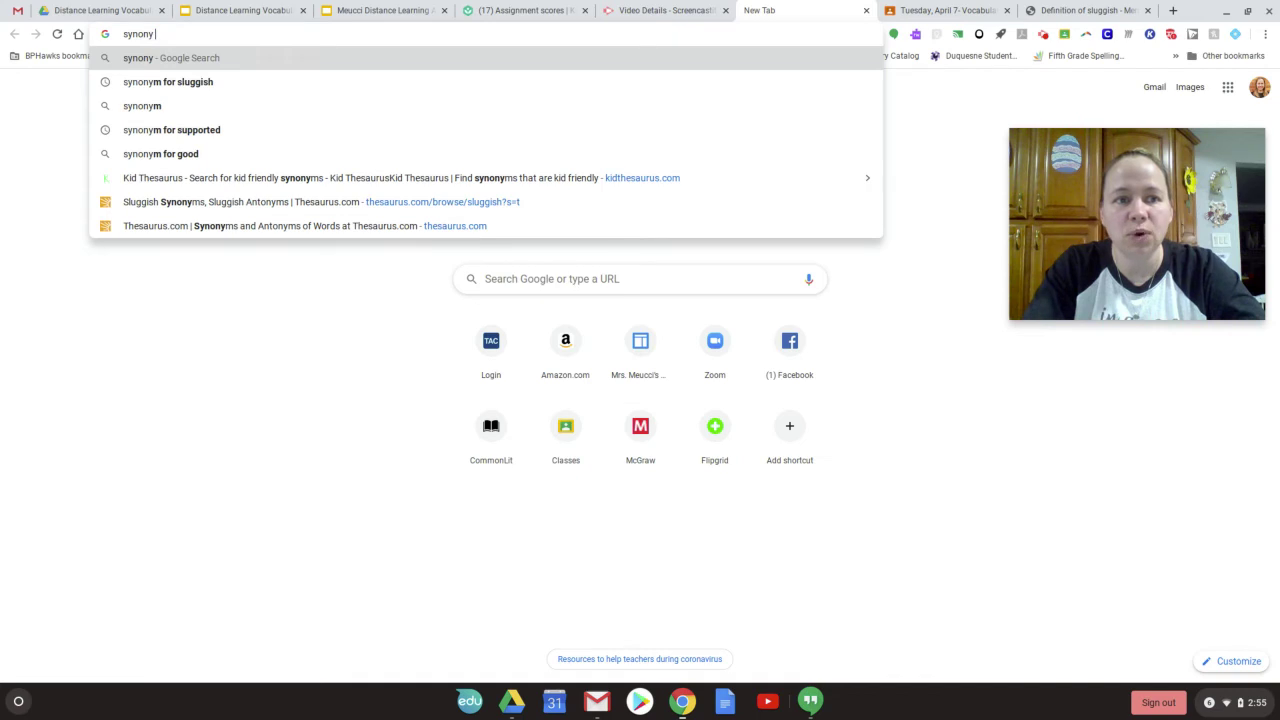
pyautogui.write('ggi')
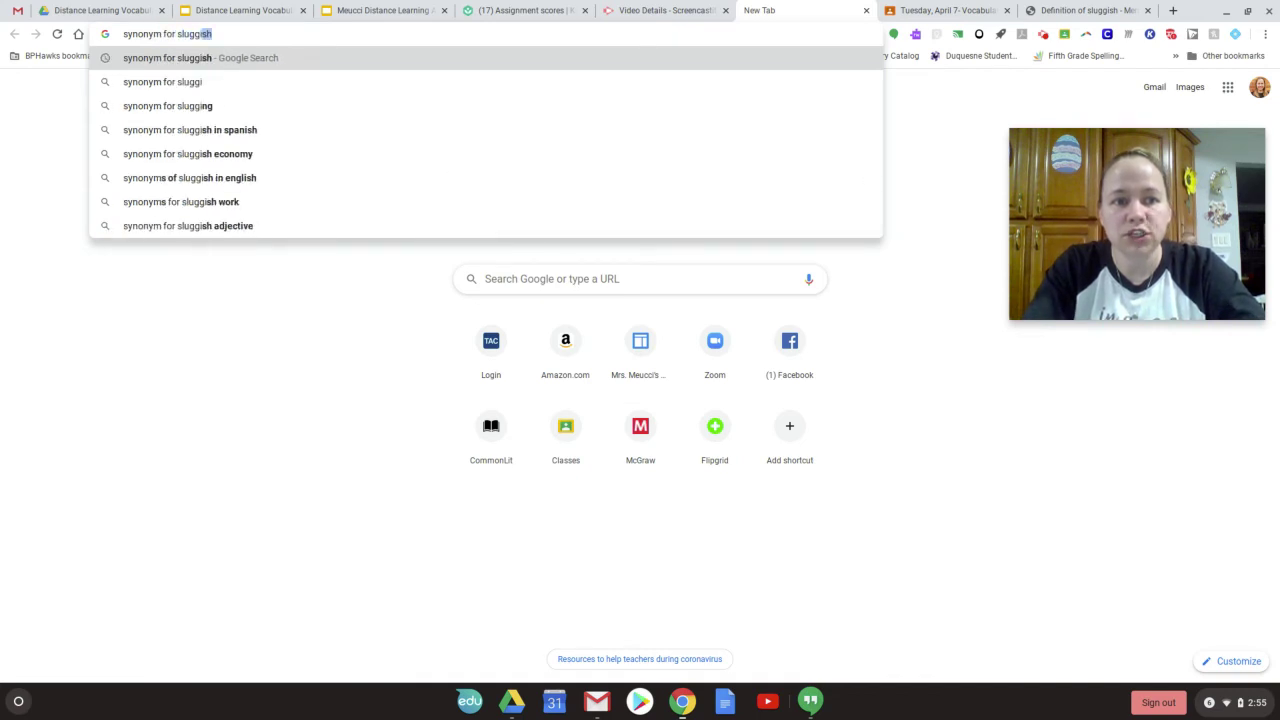
pyautogui.press('Return')
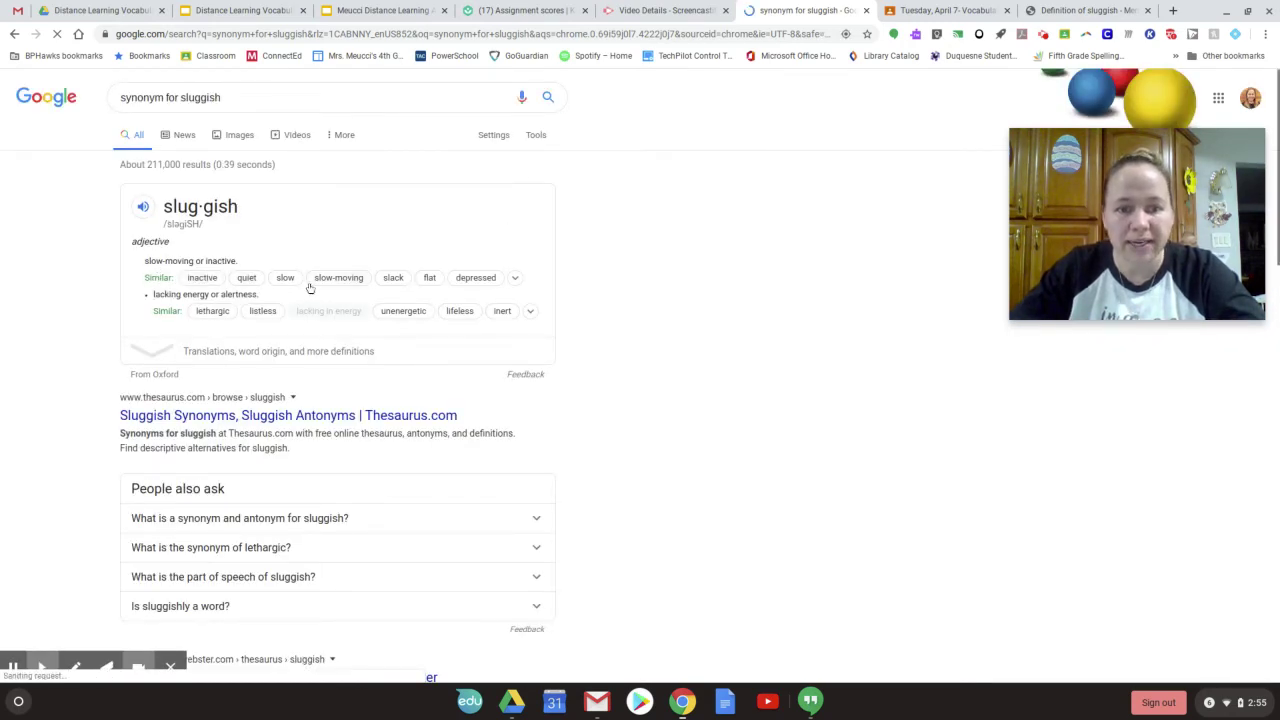
# Back in the vocabulary slide, list "inactive", "slow" and "slow moving" as separate bullets in the Synonyms box.
pyautogui.click(250, 12)
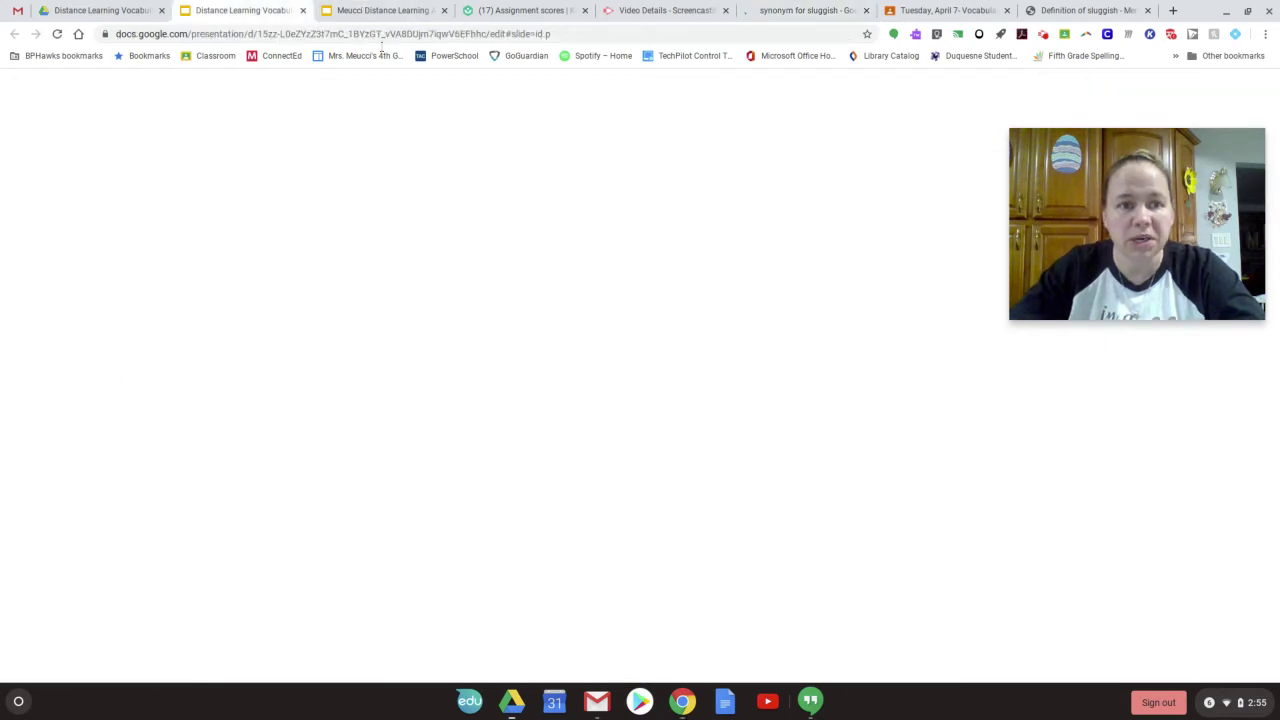
pyautogui.write('in')
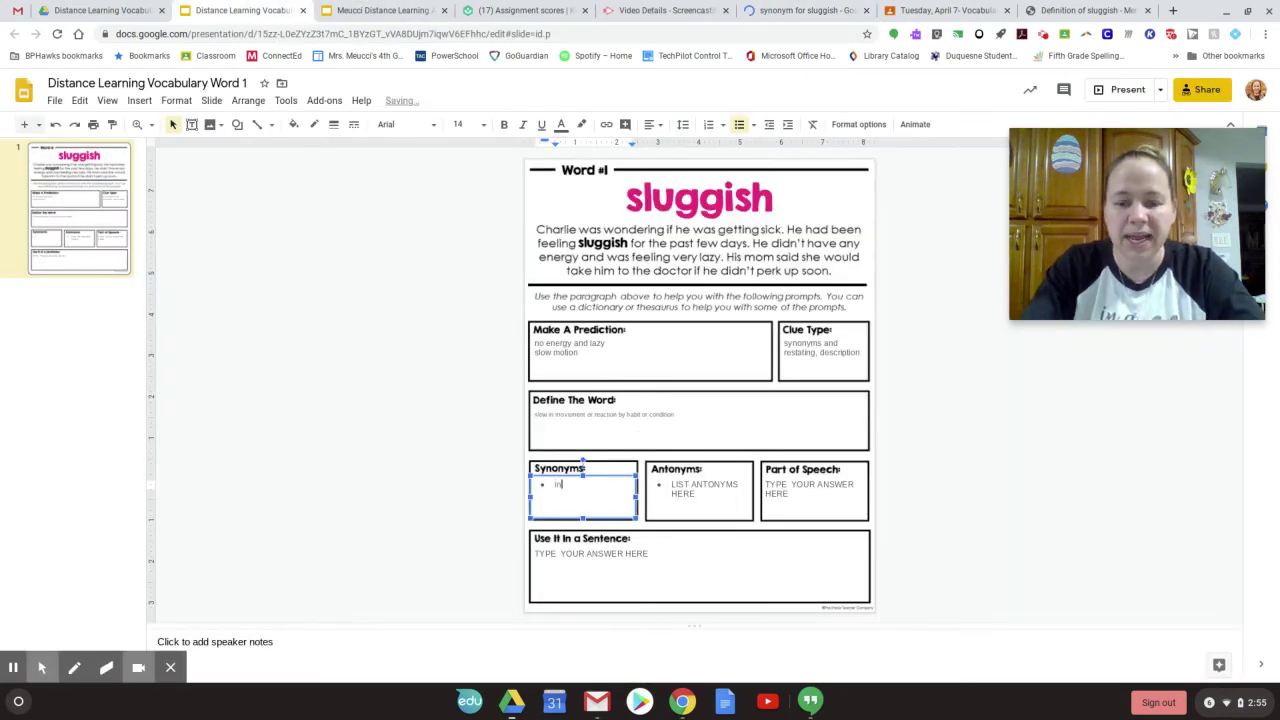
pyautogui.write('active ')
pyautogui.write('sl')
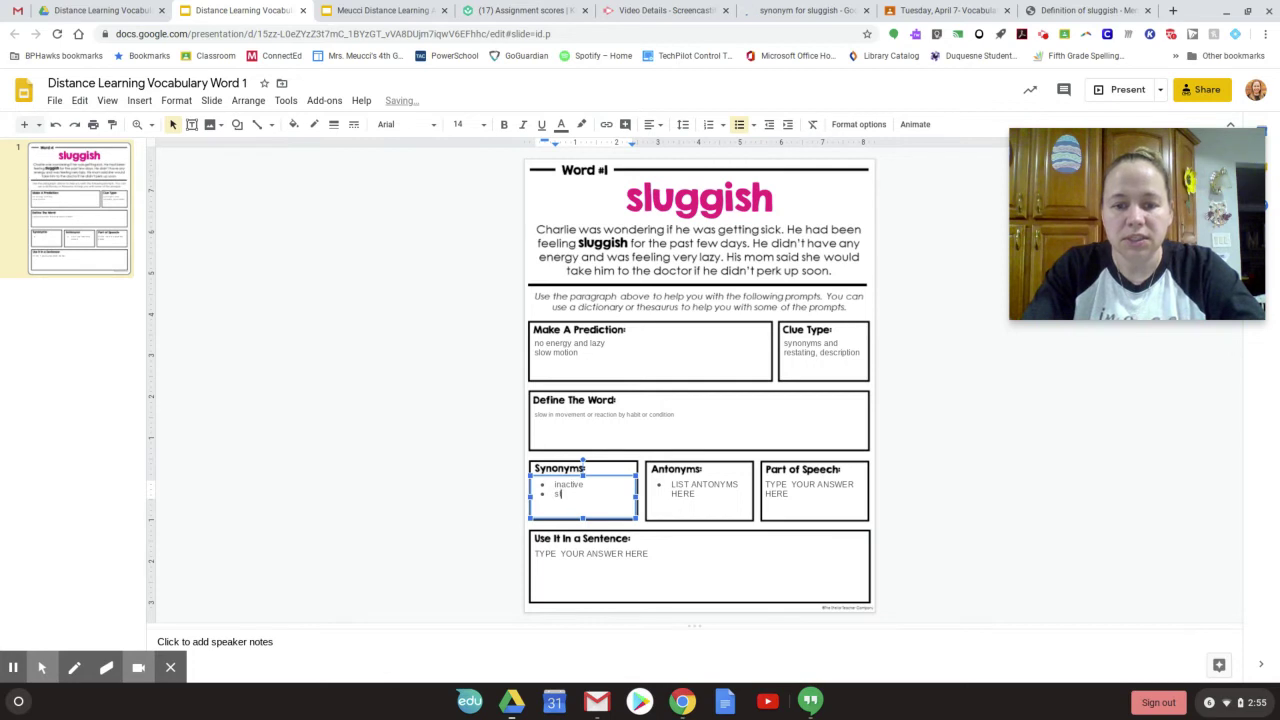
pyautogui.write('ow')
pyautogui.press('Return')
pyautogui.write('slow m')
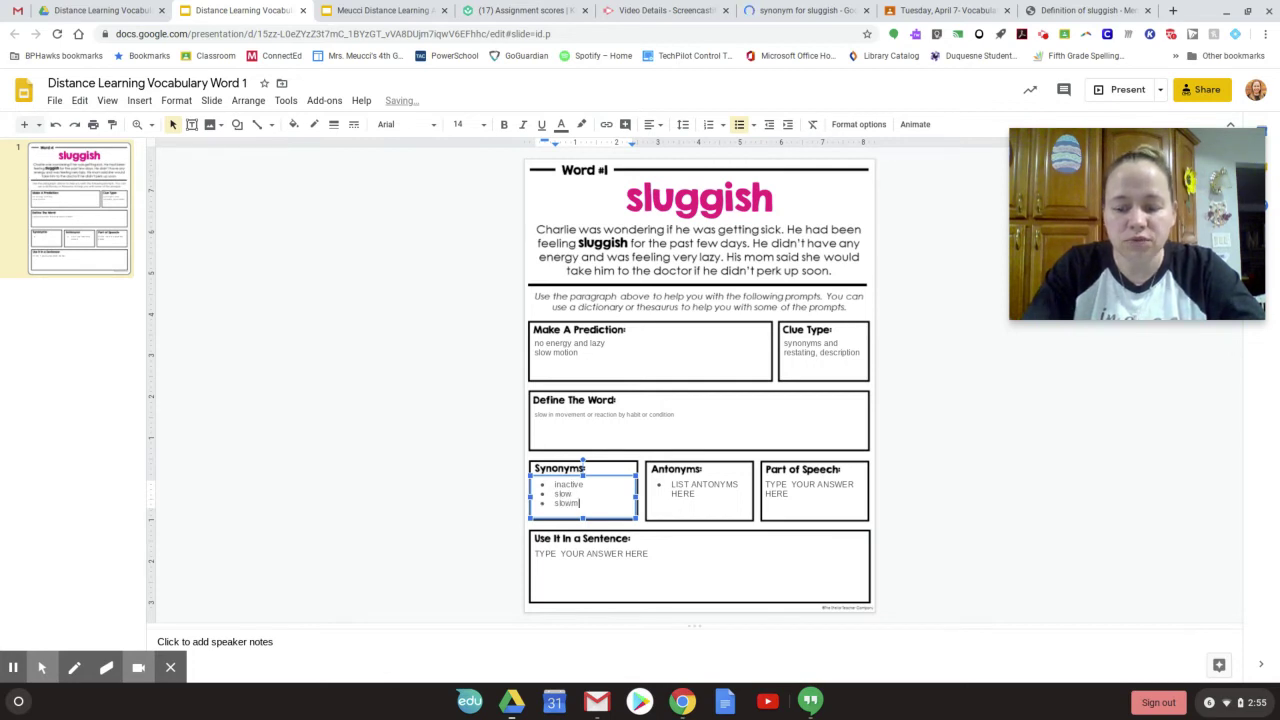
pyautogui.write('oving')
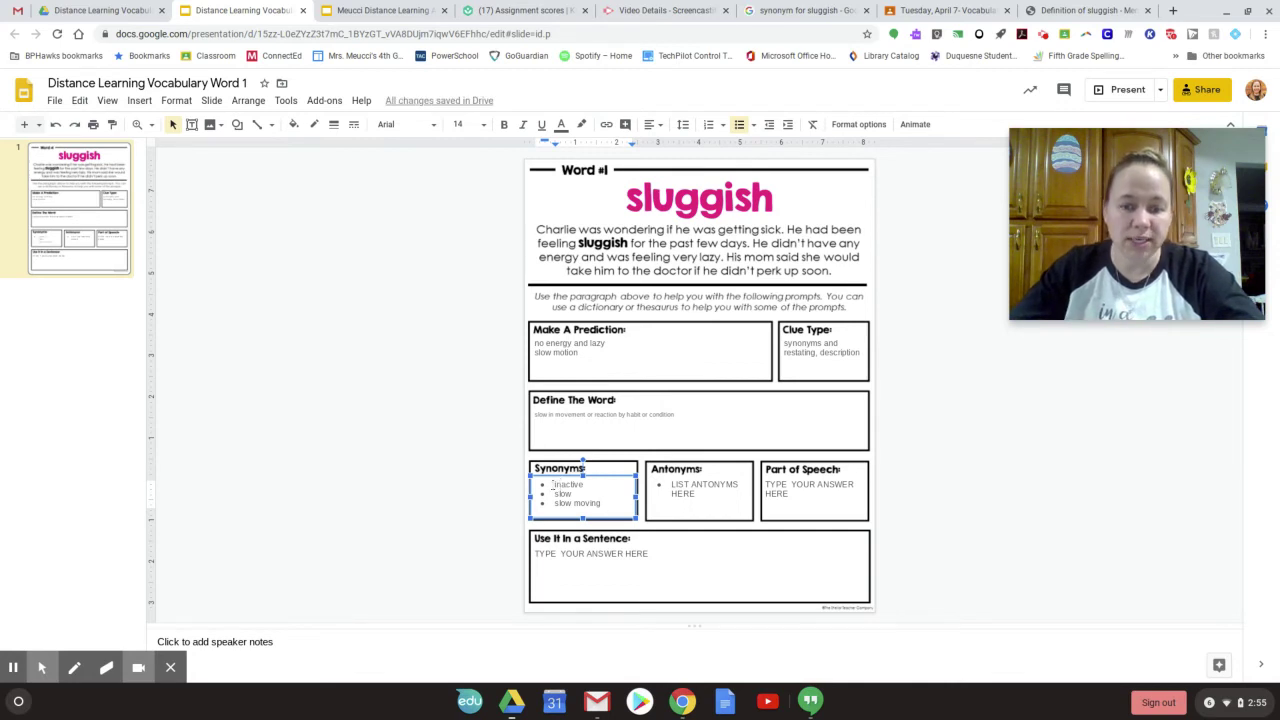
# Clear the LIST ANTONYMS HERE placeholder from the Antonyms box.
pyautogui.click(681, 494)
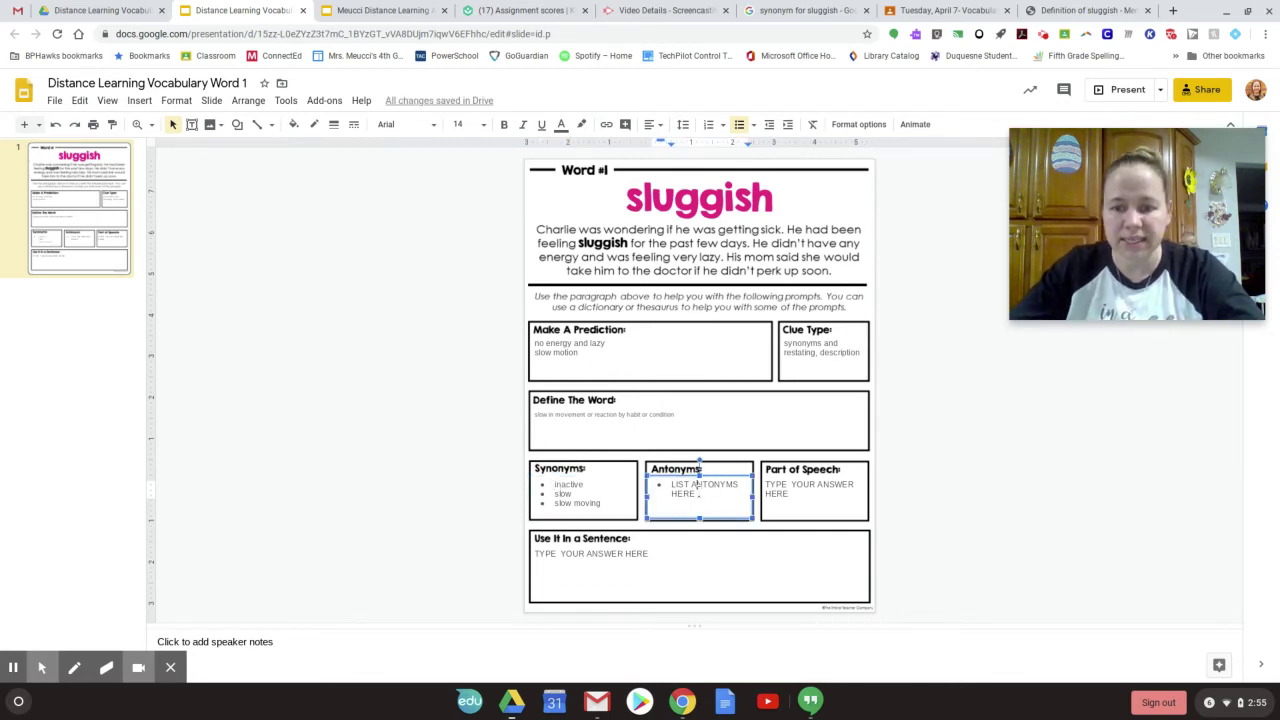
pyautogui.doubleClick(681, 494)
pyautogui.tripleClick(681, 494)
pyautogui.write('l')
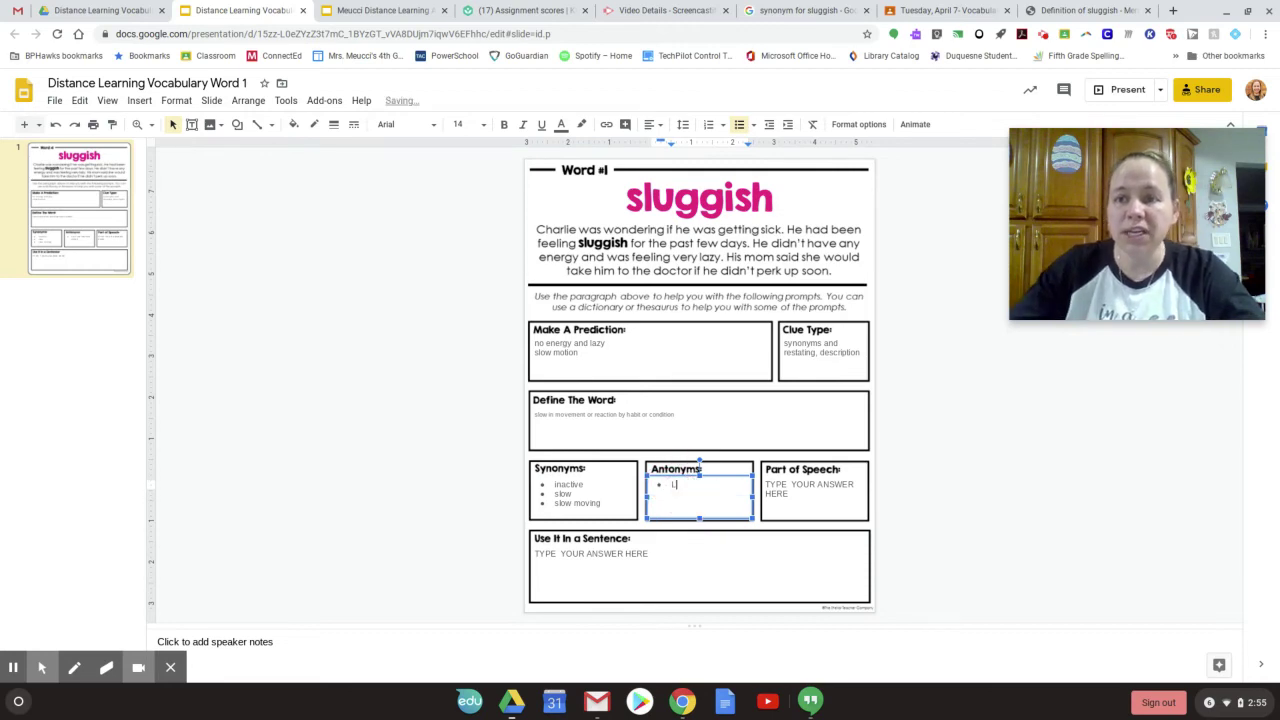
# Check the Word Central thesaurus page for antonyms and change the Google search to "antonym for sluggish".
pyautogui.click(1080, 10)
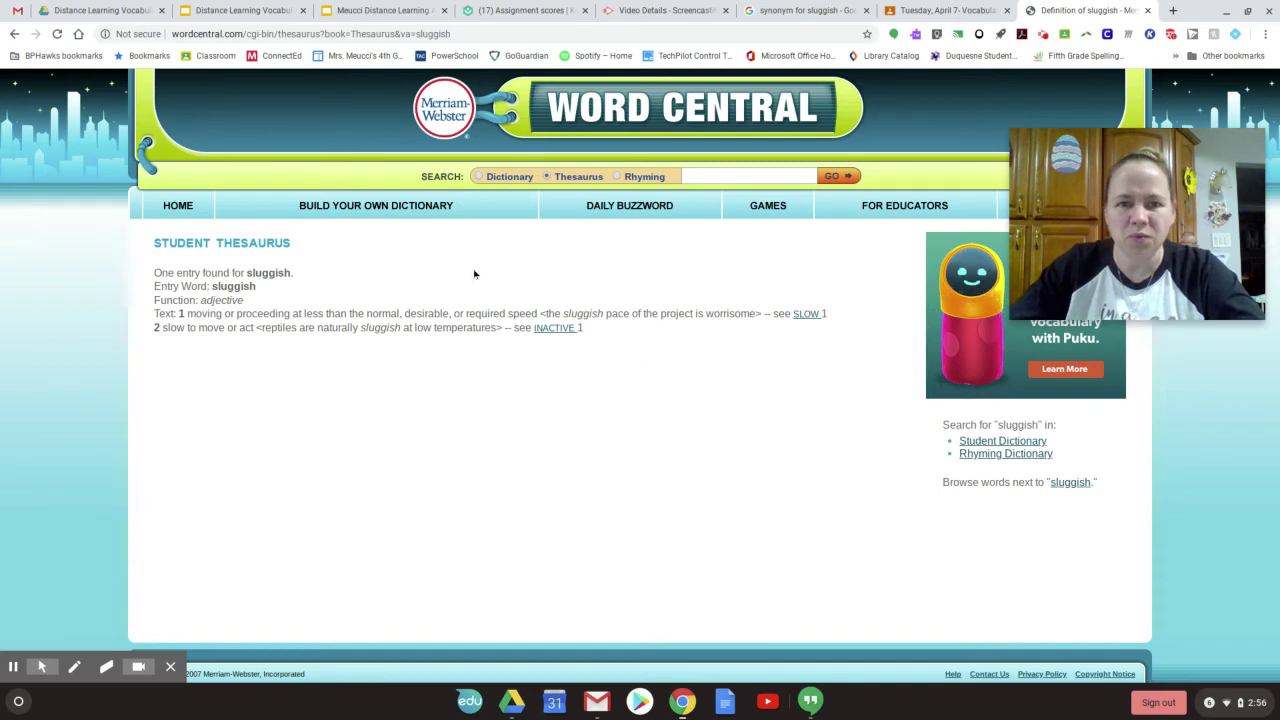
pyautogui.click(801, 14)
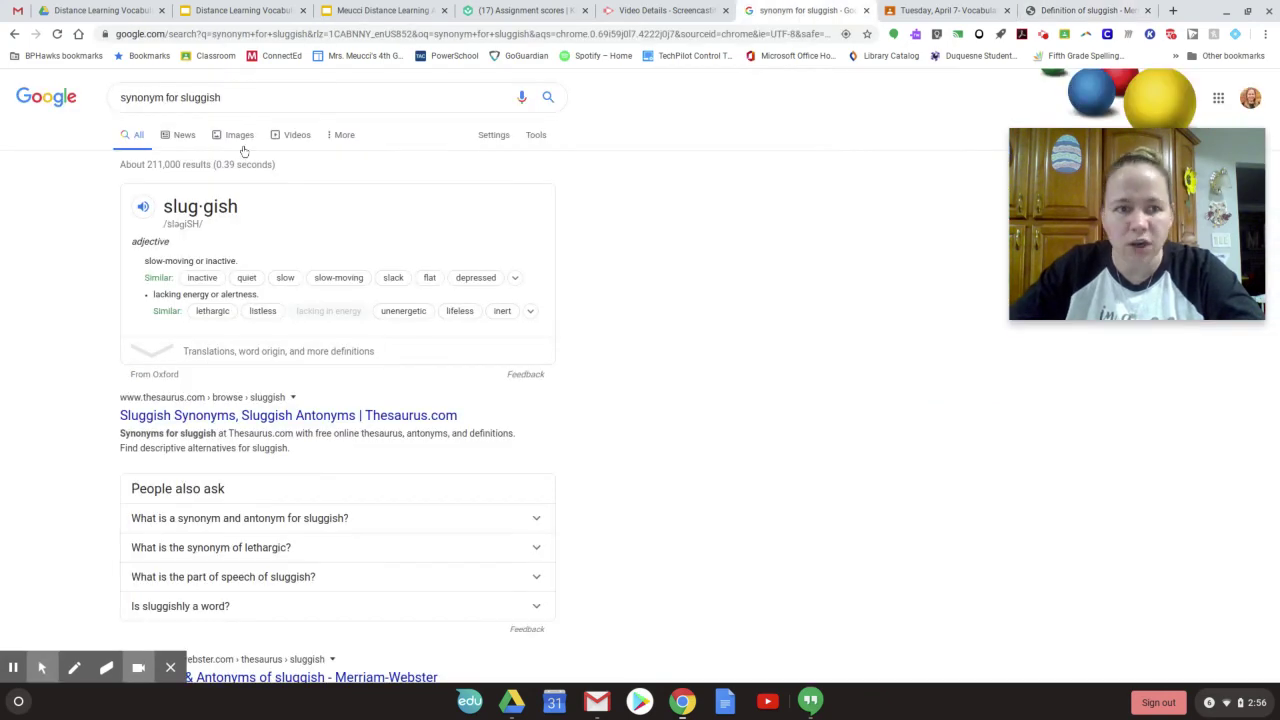
pyautogui.click(123, 94)
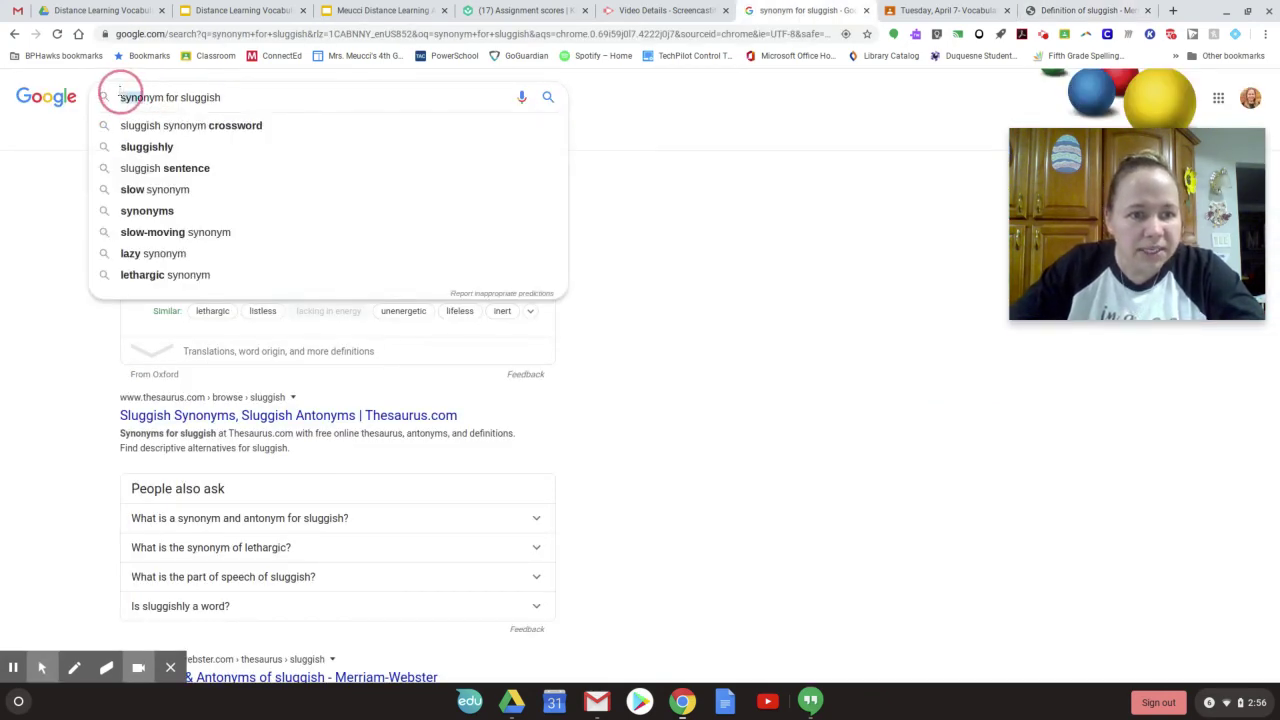
pyautogui.write('anto')
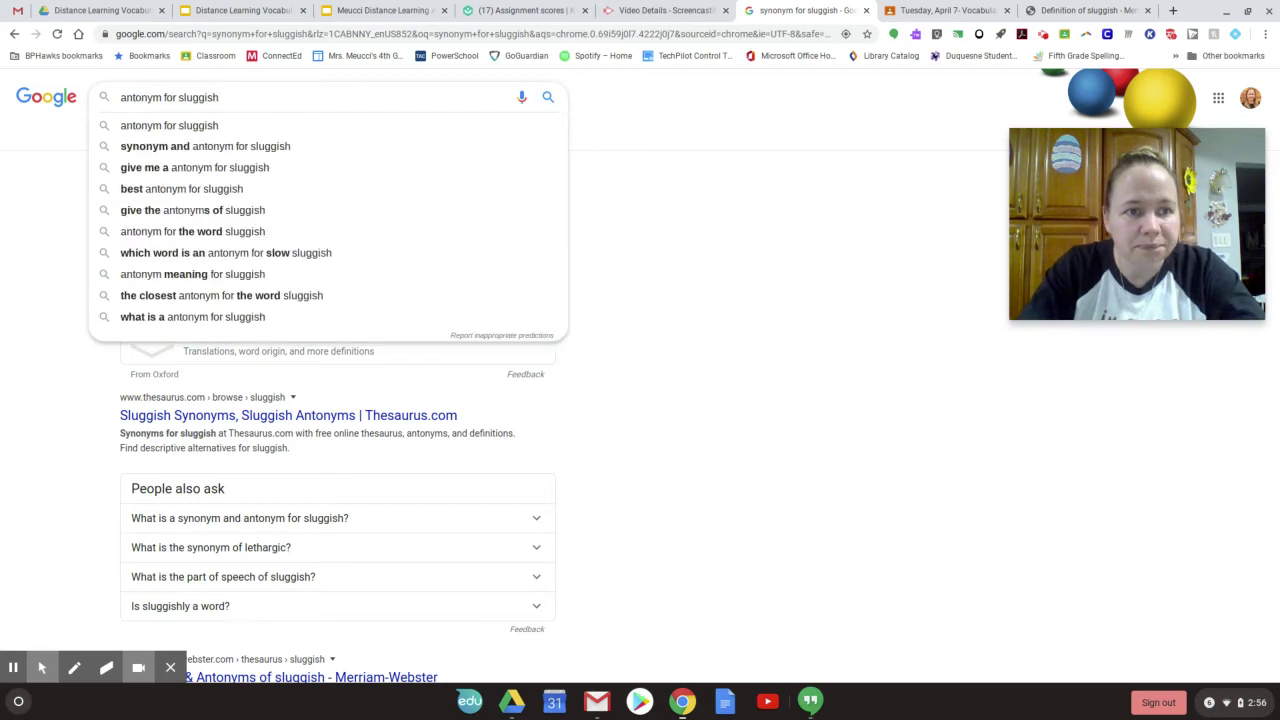
pyautogui.press('Return')
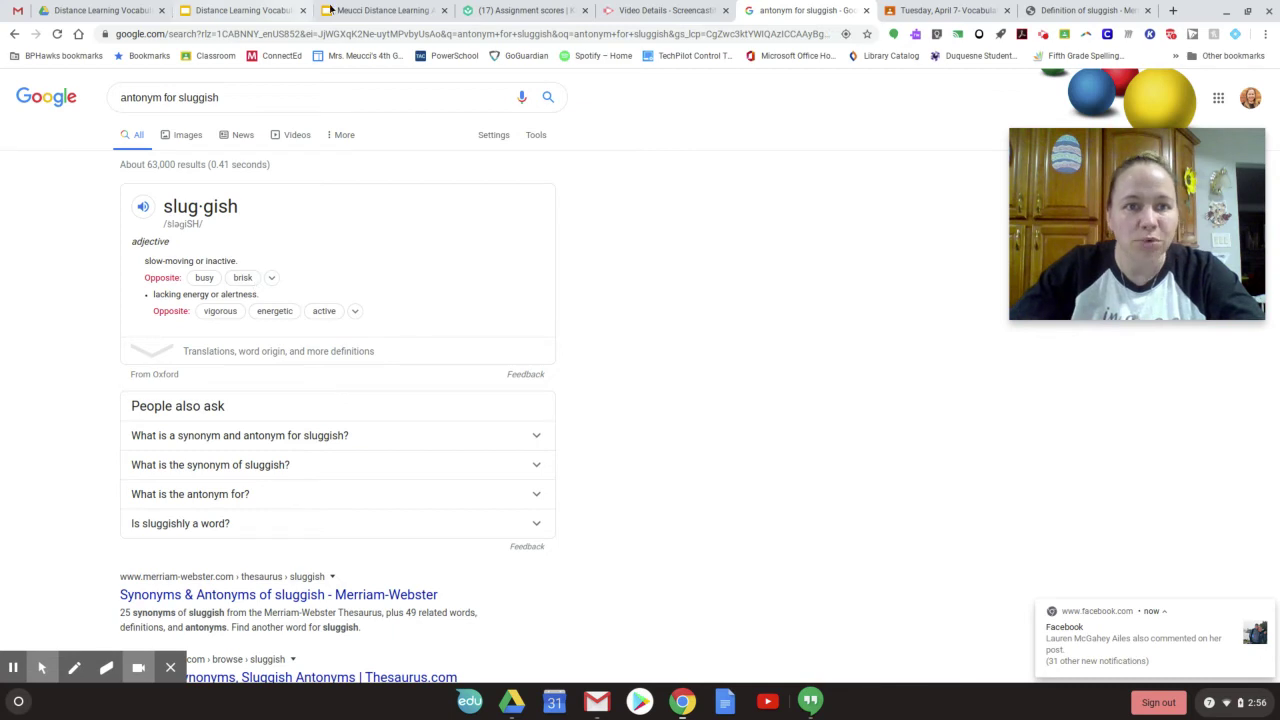
# In the slide's Antonyms box, remove the stray letter and list "busy" and "brisk" as separate bullets.
pyautogui.click(264, 12)
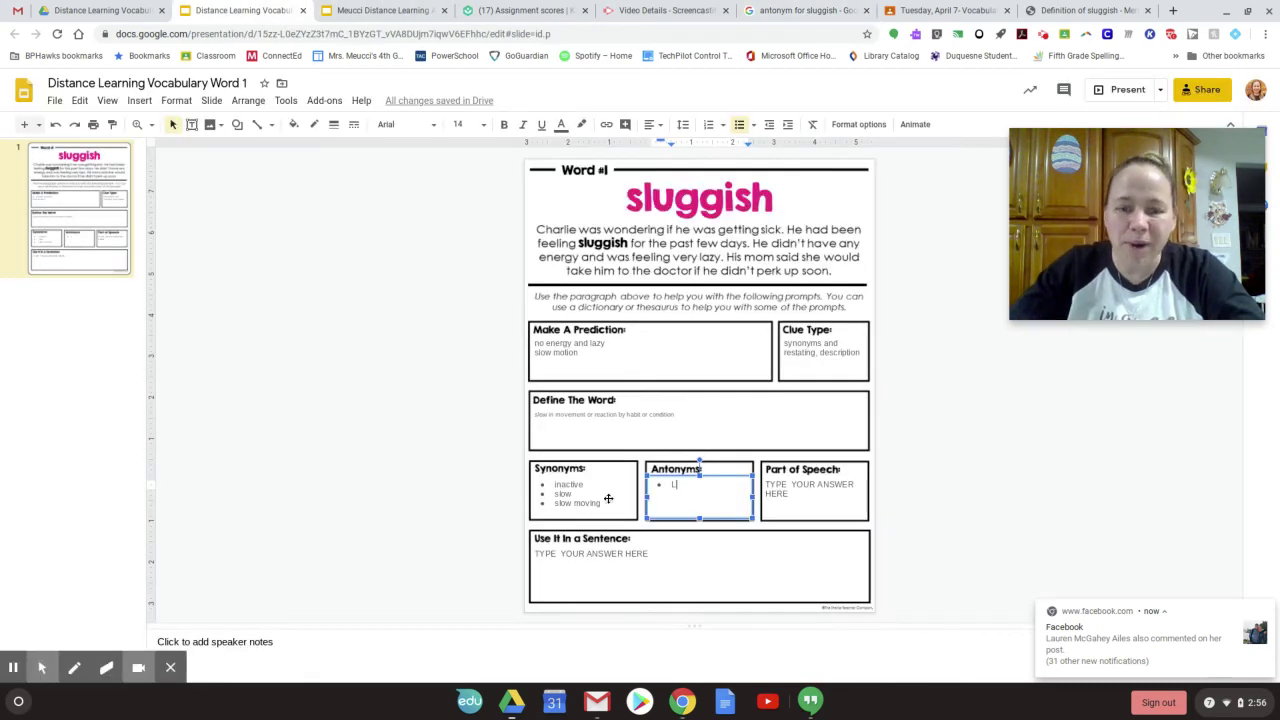
pyautogui.click(590, 495)
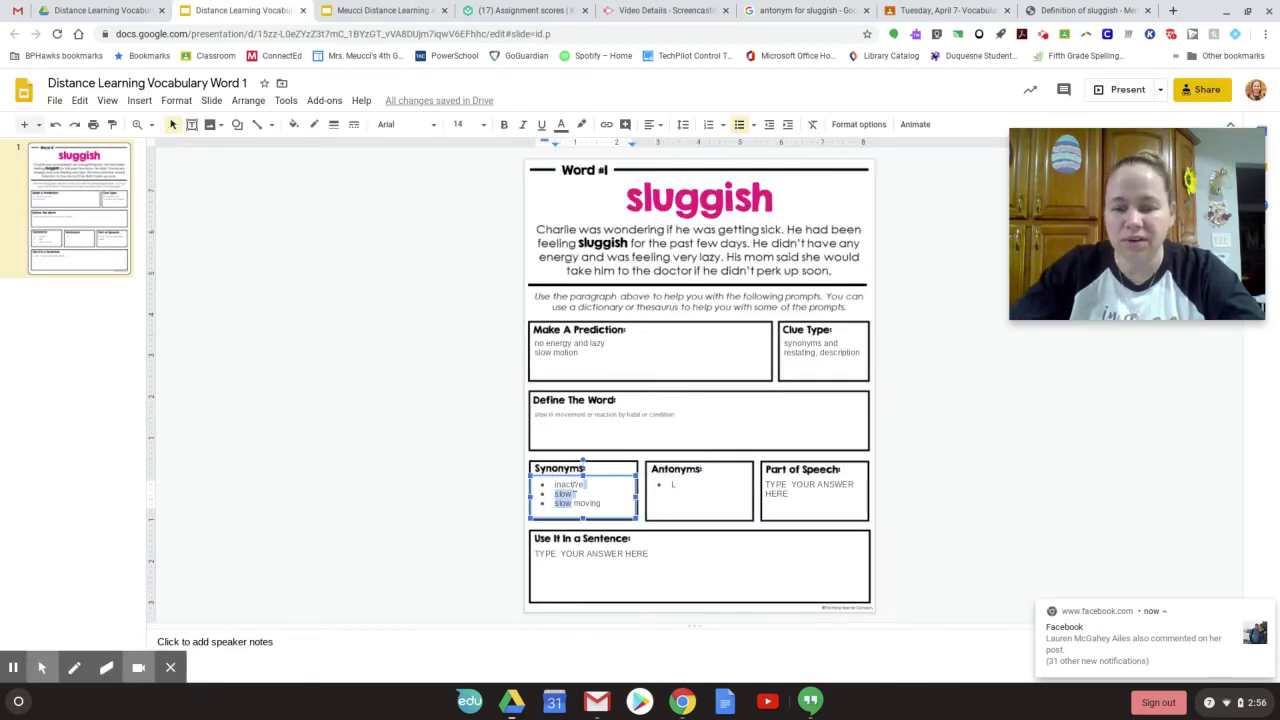
pyautogui.click(677, 486)
pyautogui.click(680, 486)
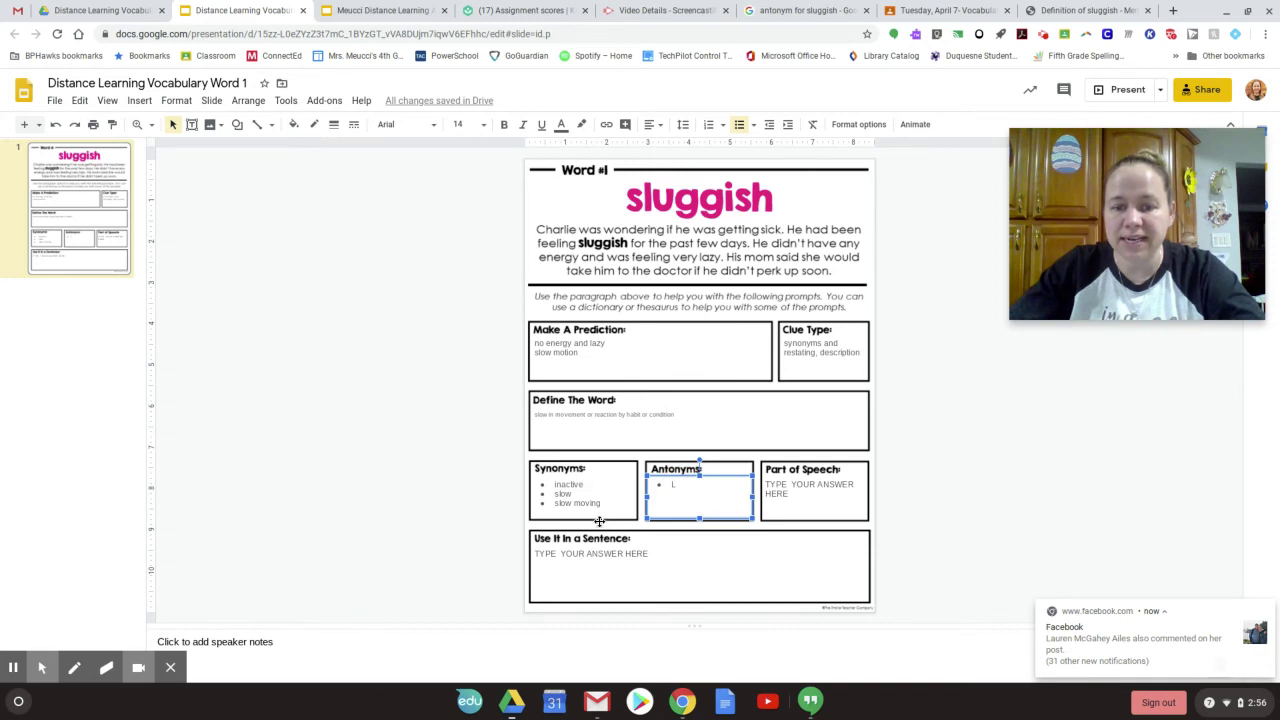
pyautogui.click(680, 486)
pyautogui.press('BackSpace')
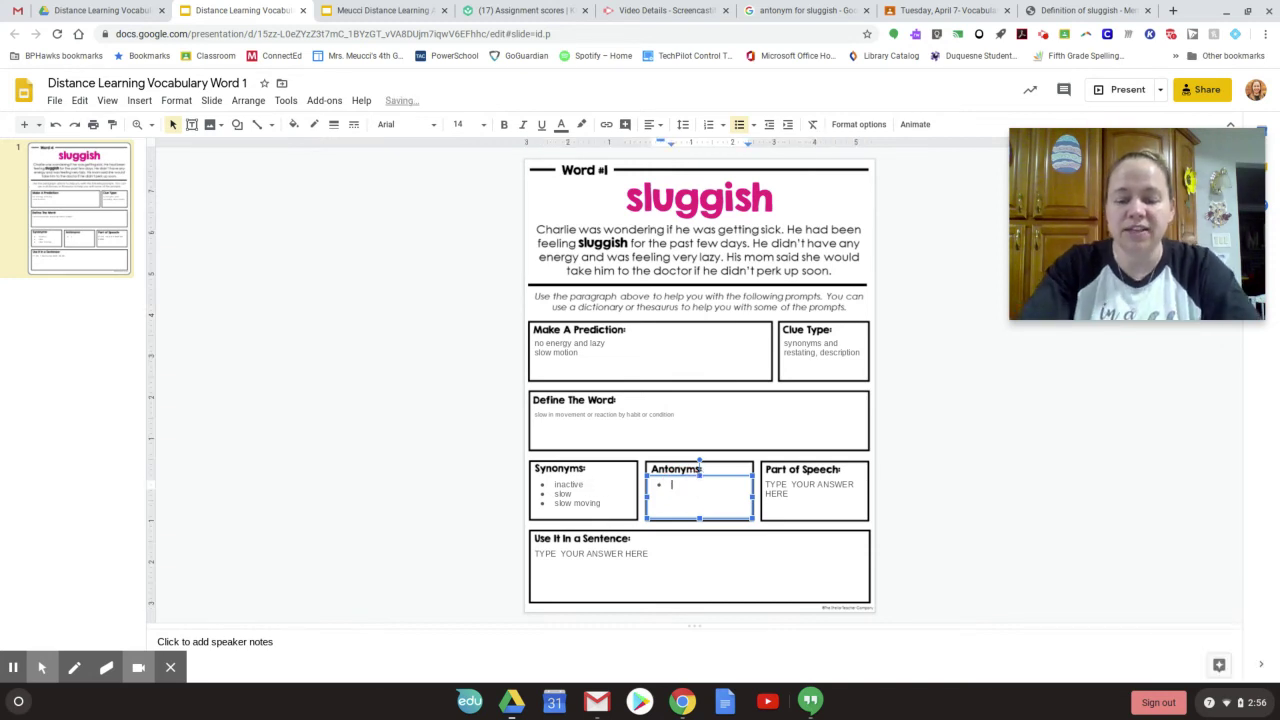
pyautogui.write('busy')
pyautogui.press('Return')
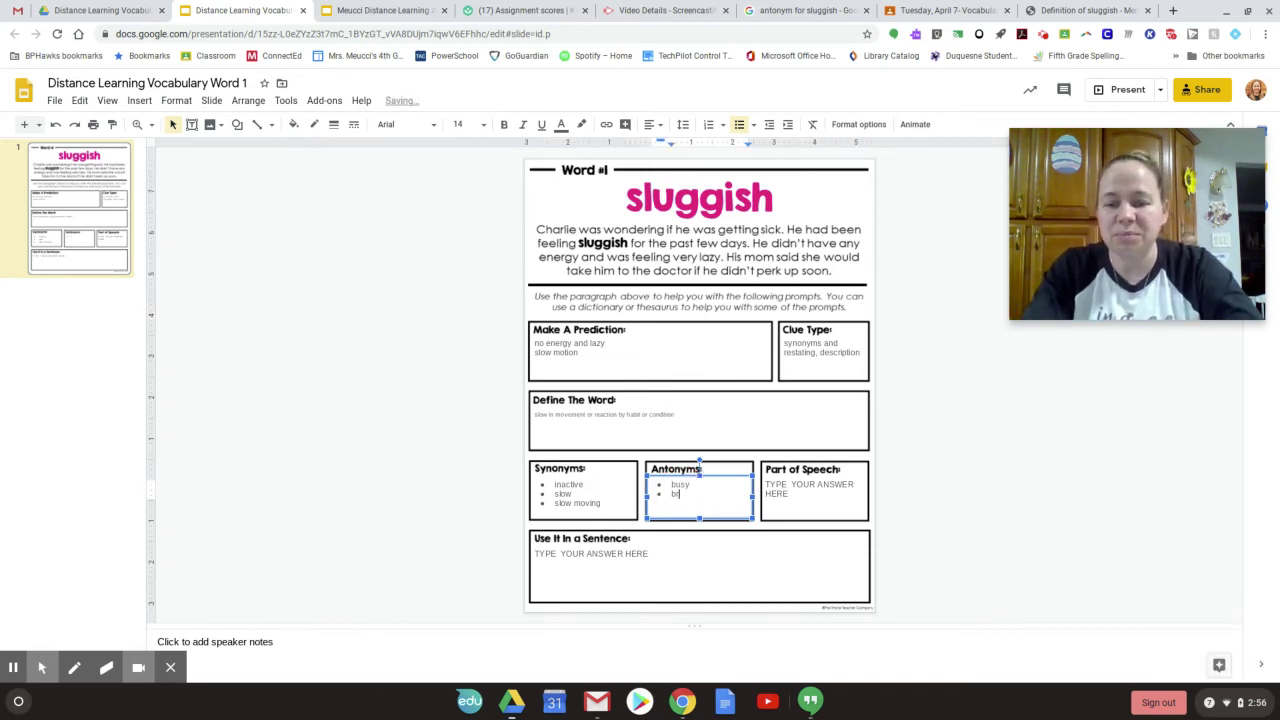
# Look up the part of speech of "sluggish" on Word Central, in both the student thesaurus and the student dictionary entries.
pyautogui.click(809, 489)
pyautogui.click(1120, 11)
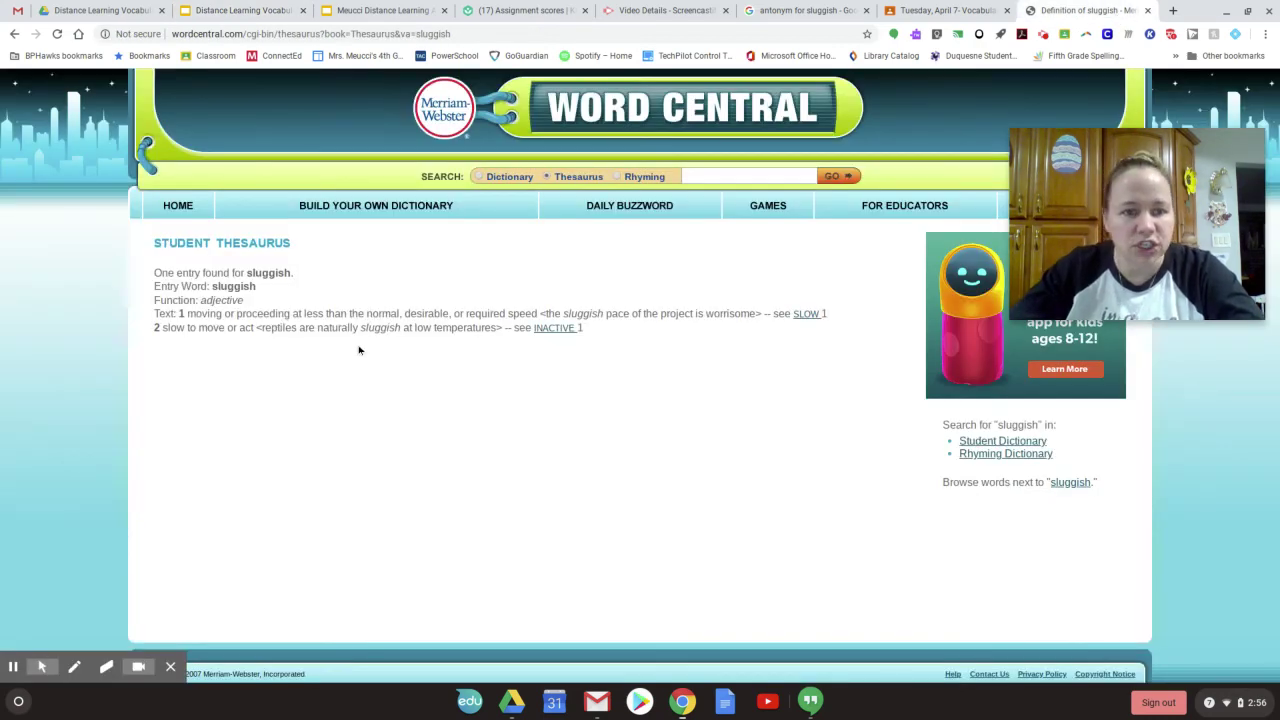
pyautogui.moveTo(214, 310); pyautogui.dragTo(156, 314)
pyautogui.click(249, 296)
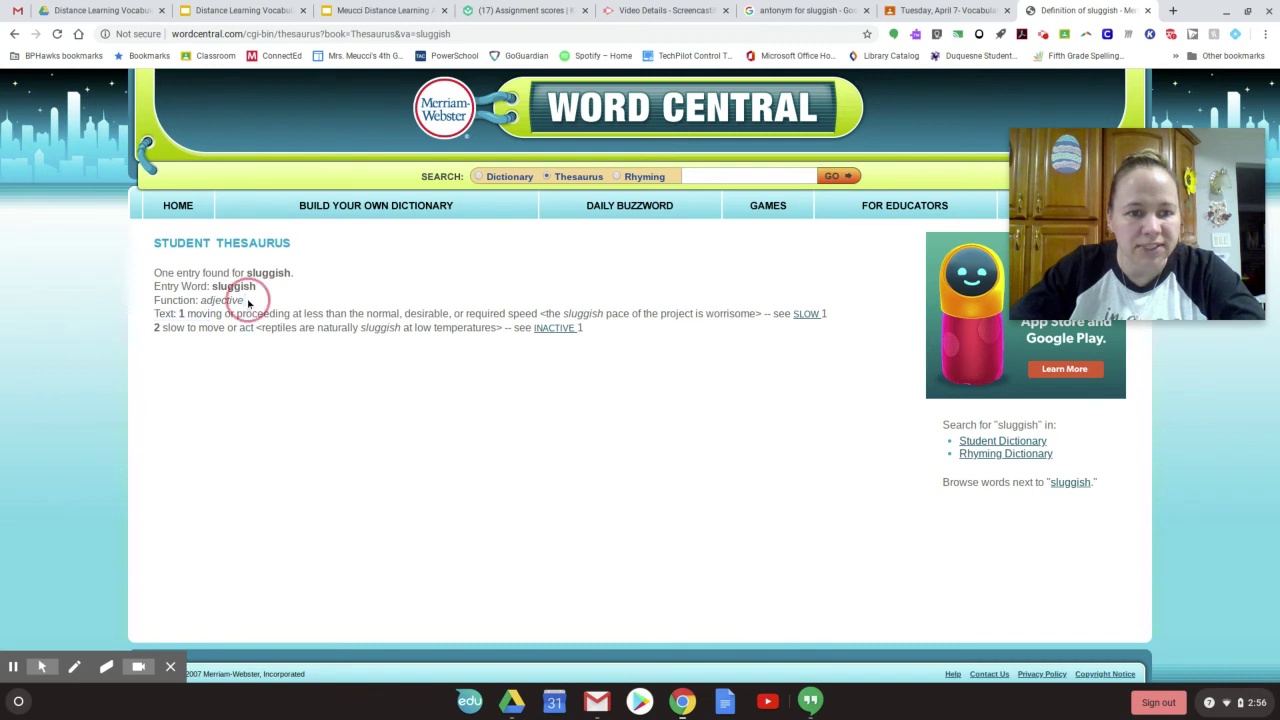
pyautogui.click(246, 303)
pyautogui.moveTo(246, 302); pyautogui.dragTo(200, 302)
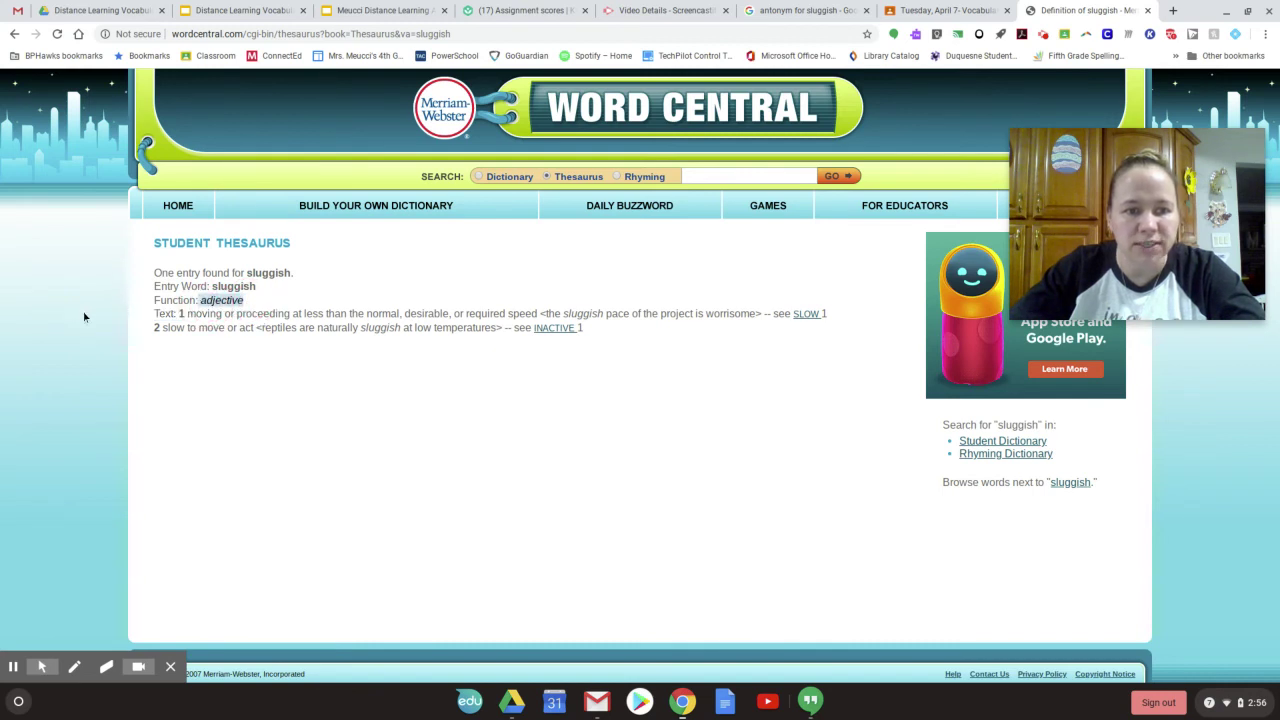
pyautogui.click(1015, 441)
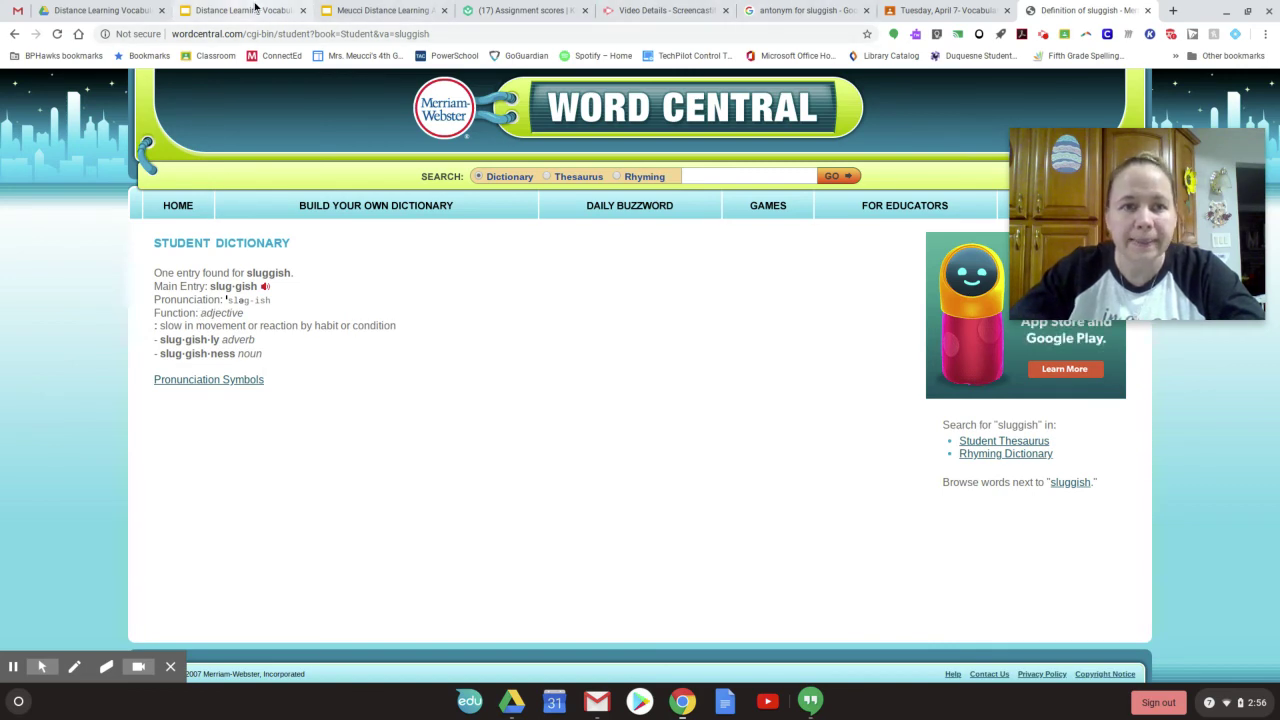
# Back in the vocabulary slide, replace the placeholder in the Part of Speech box with "adjective".
pyautogui.click(255, 10)
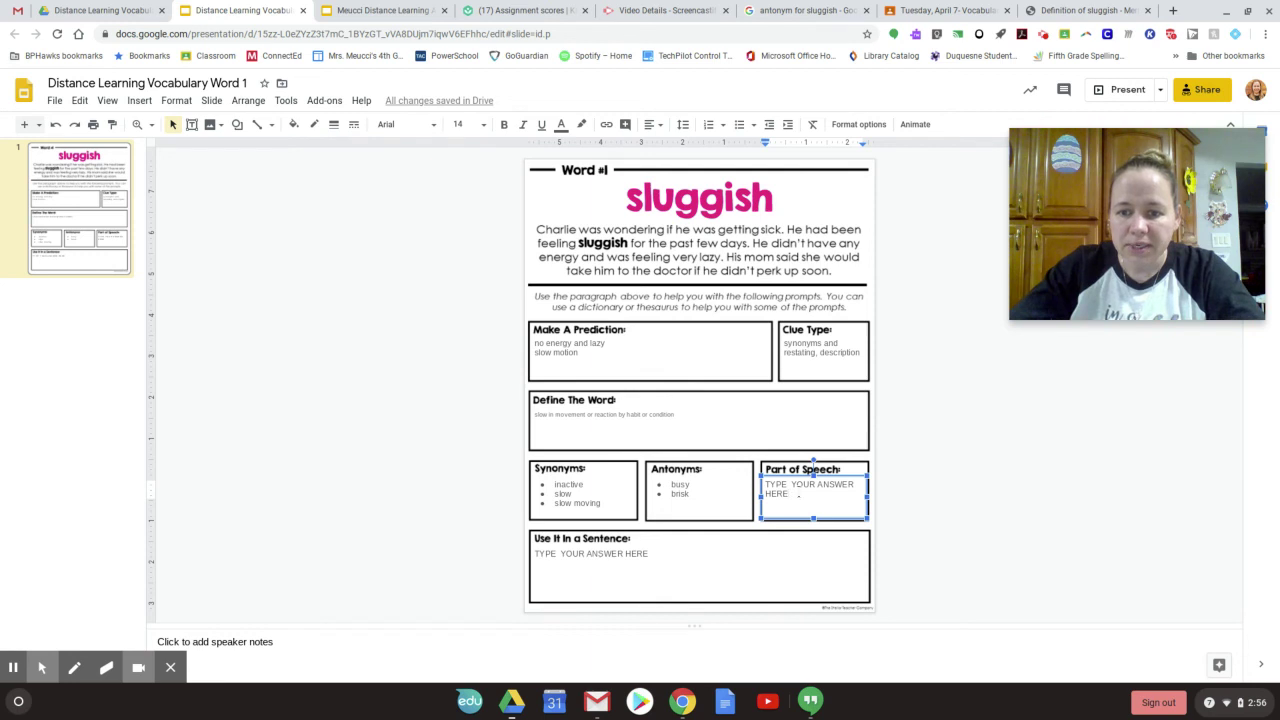
pyautogui.moveTo(765, 484); pyautogui.dragTo(790, 495)
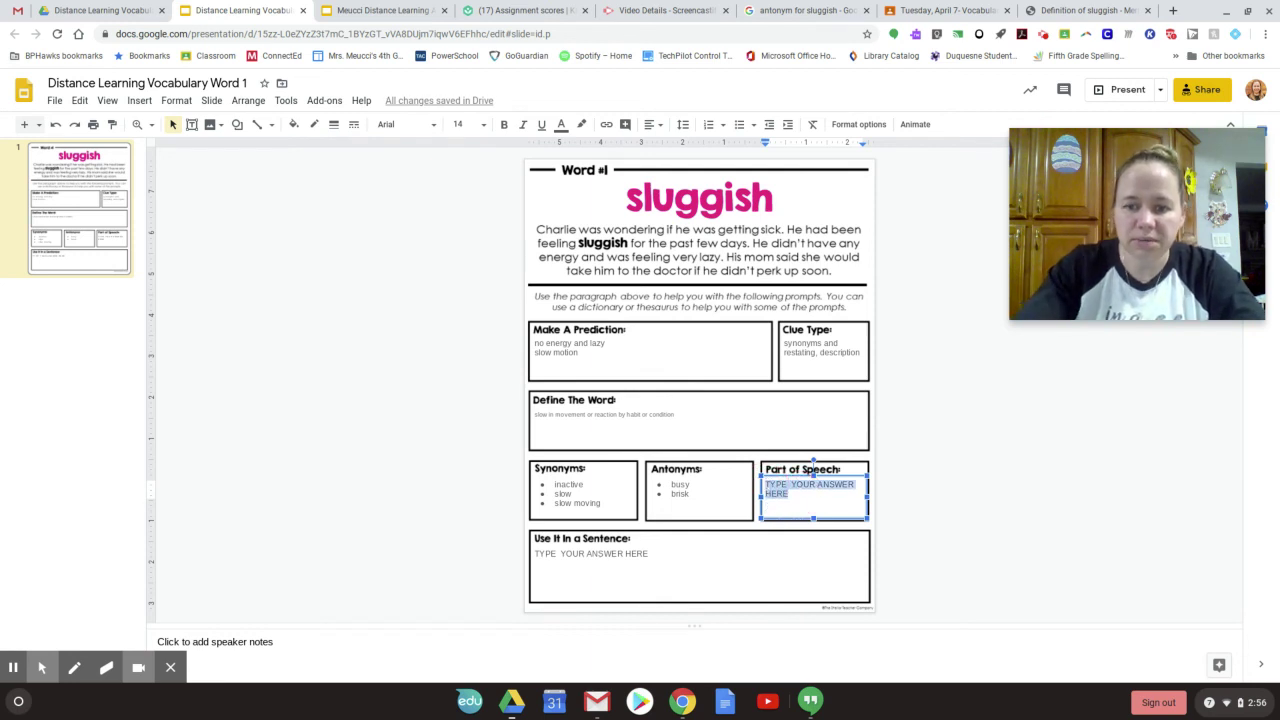
pyautogui.press('BackSpace')
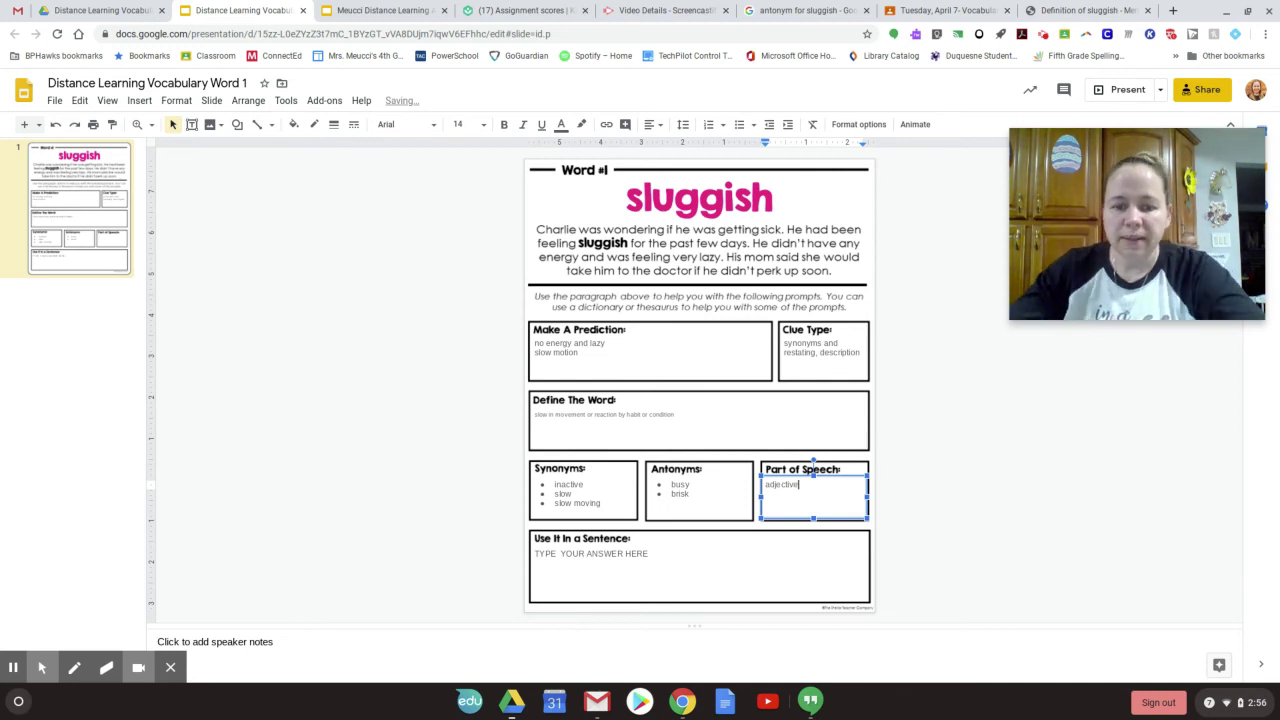
# Clear the TYPE YOUR ANSWER HERE placeholder from the Use It In a Sentence box.
pyautogui.click(618, 561)
pyautogui.moveTo(648, 554); pyautogui.dragTo(489, 566)
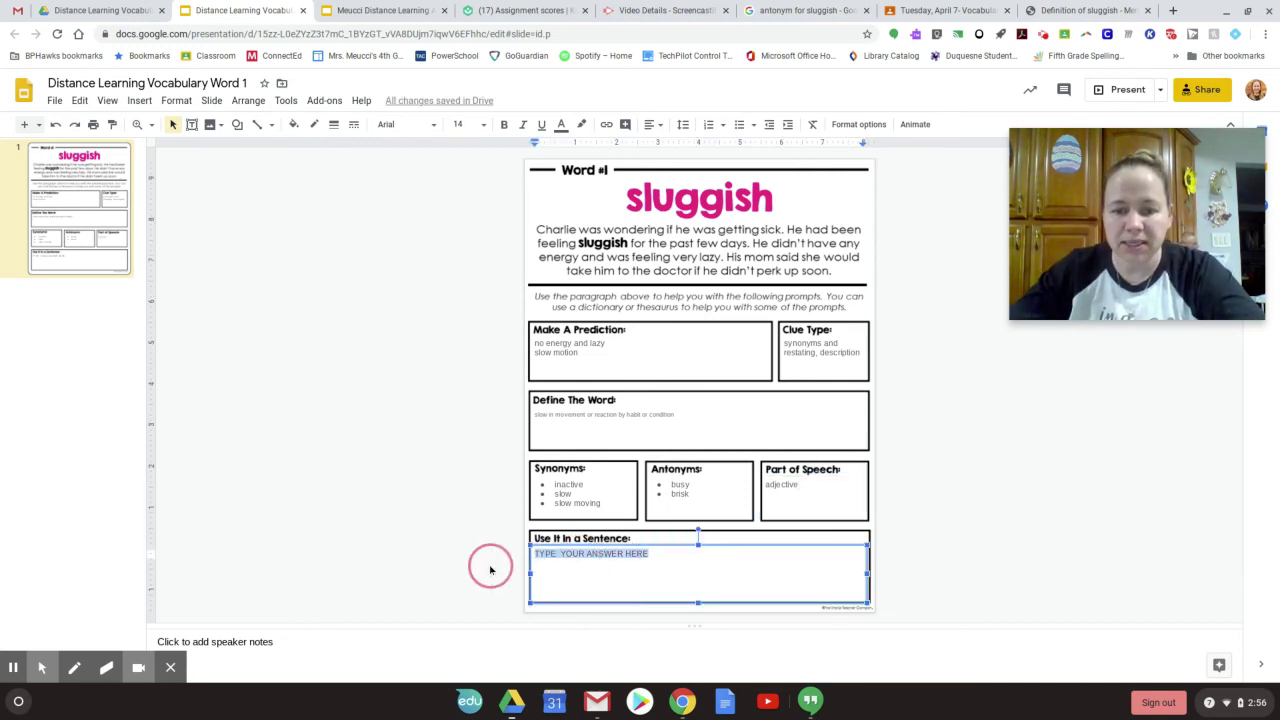
pyautogui.press('BackSpace')
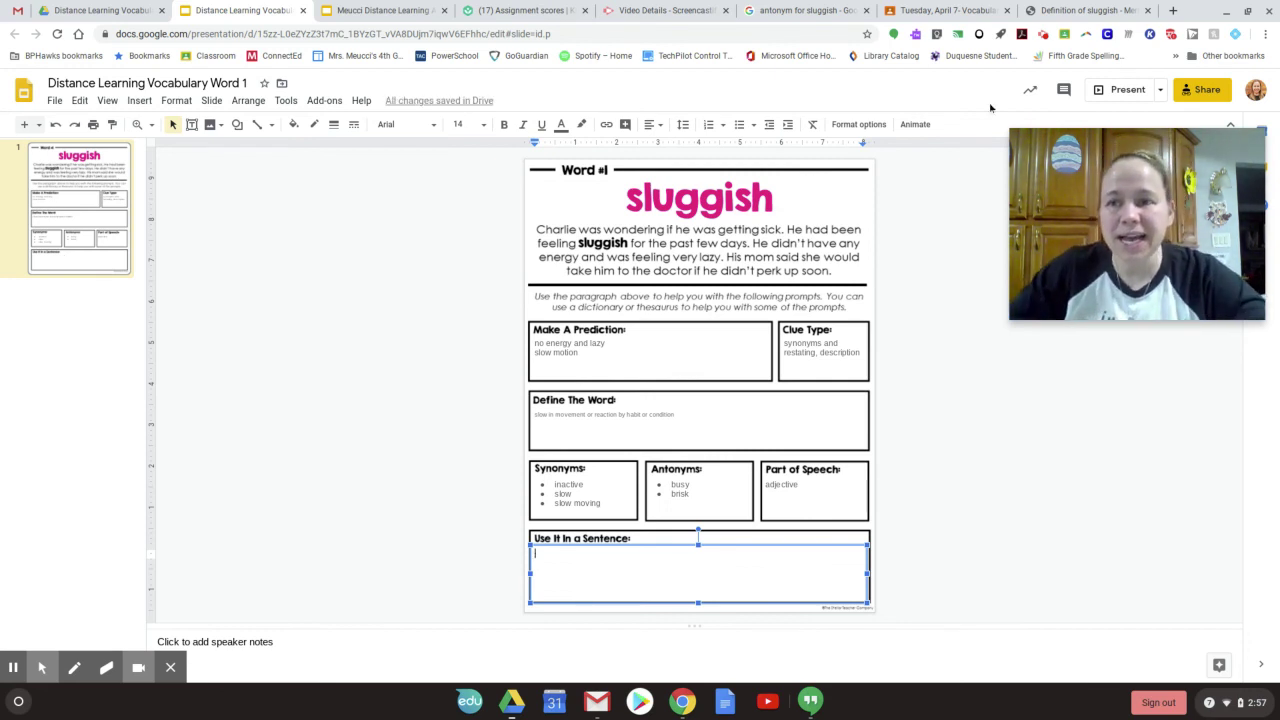
# Switch to the Google Classroom page of the "Tuesday, April 7- Vocabulary Activity" assignment to review its submission instructions.
pyautogui.click(927, 12)
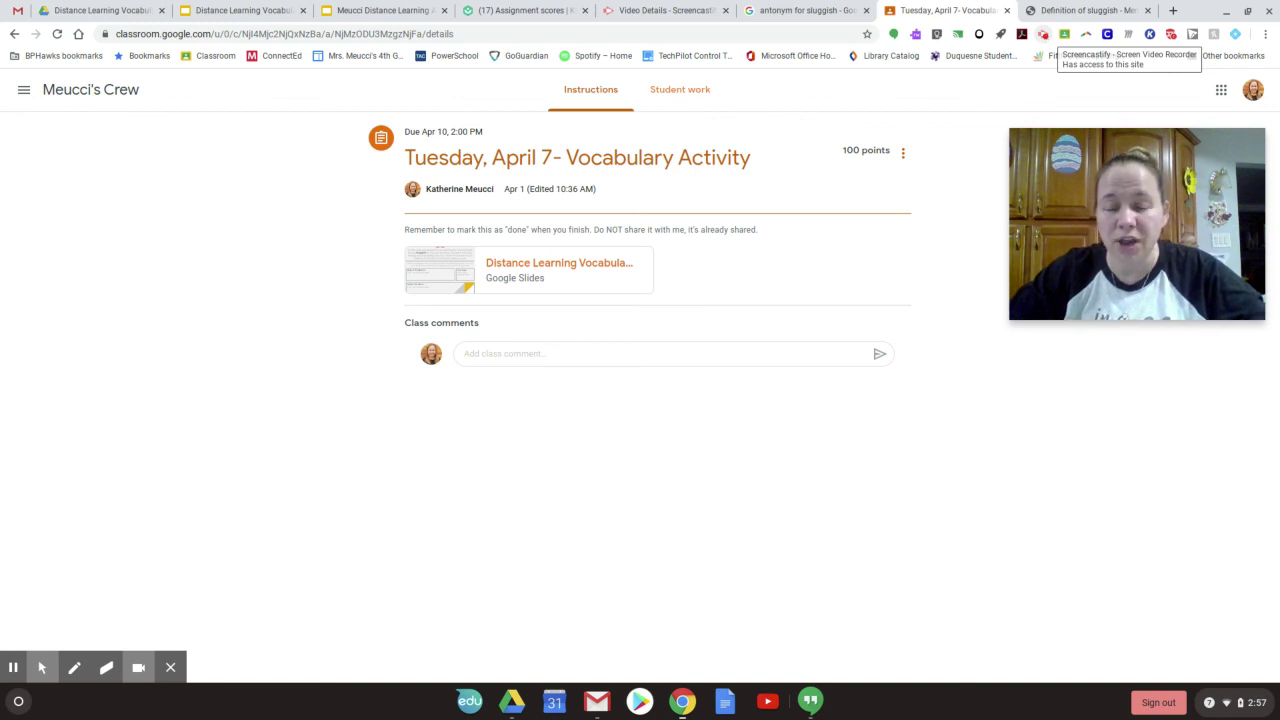
pyautogui.click(1044, 37)
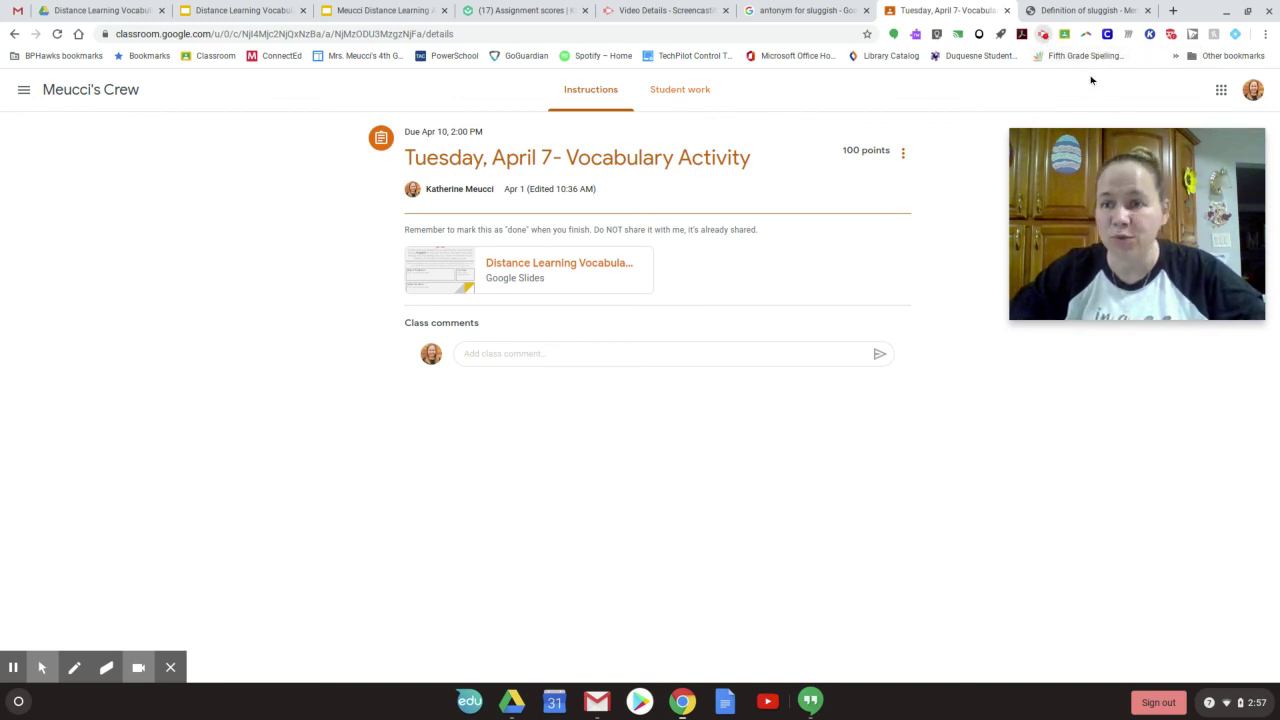